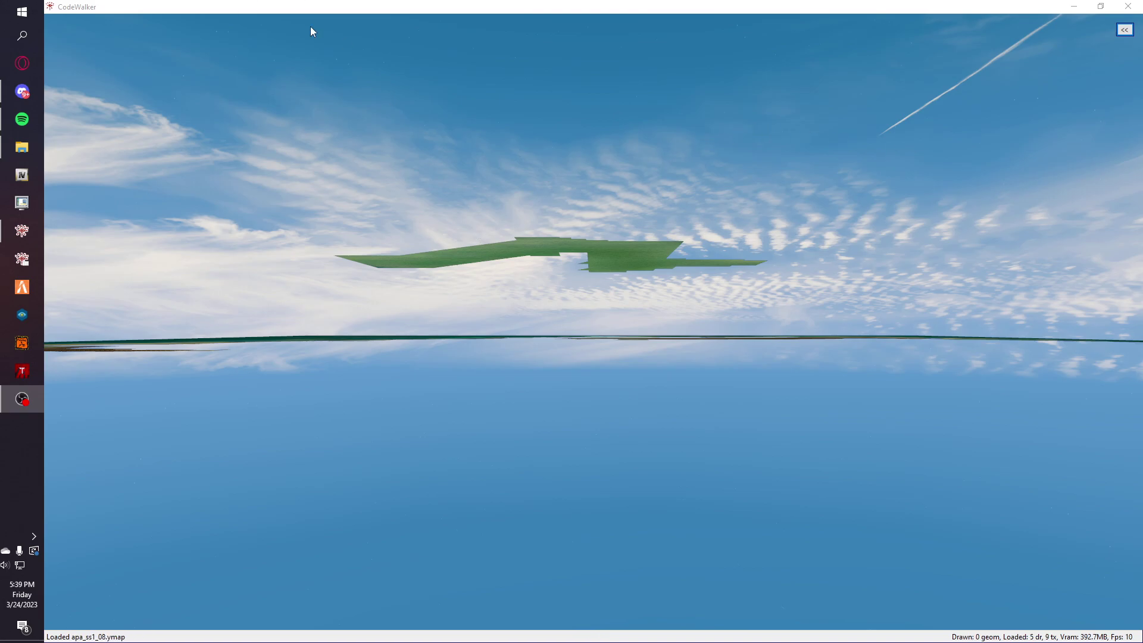
- Enable mouse selection in Entity mode and fly the camera to the gas pumps outside the Market store
{"action": "left_click_drag", "start_coordinate": [469, 217], "coordinate": [531, 230]}
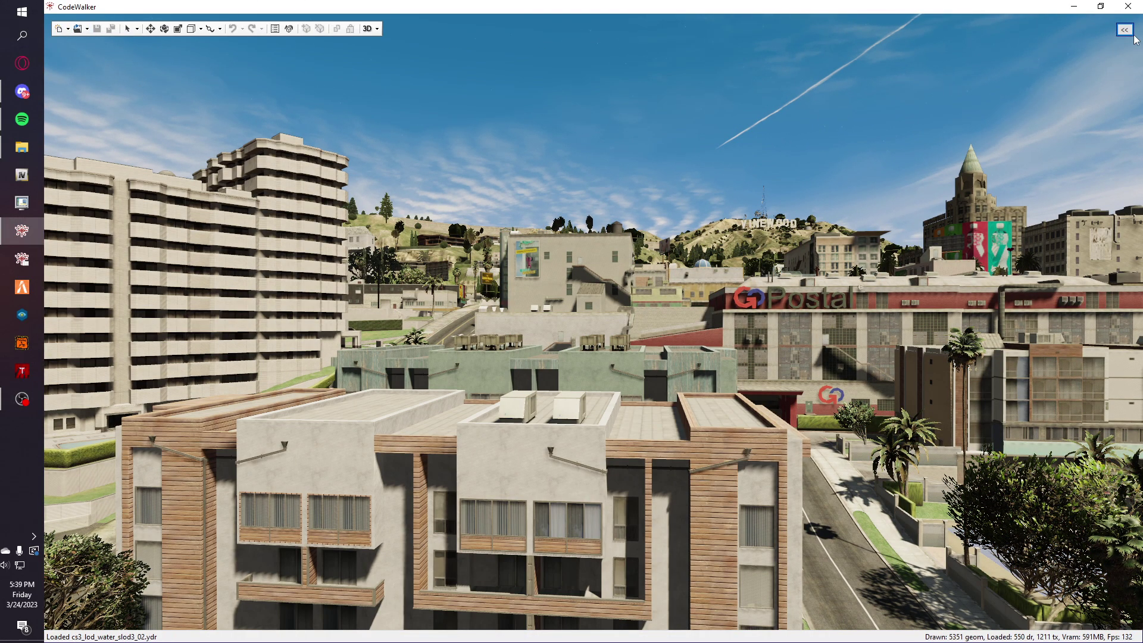
{"action": "left_click", "coordinate": [1124, 30]}
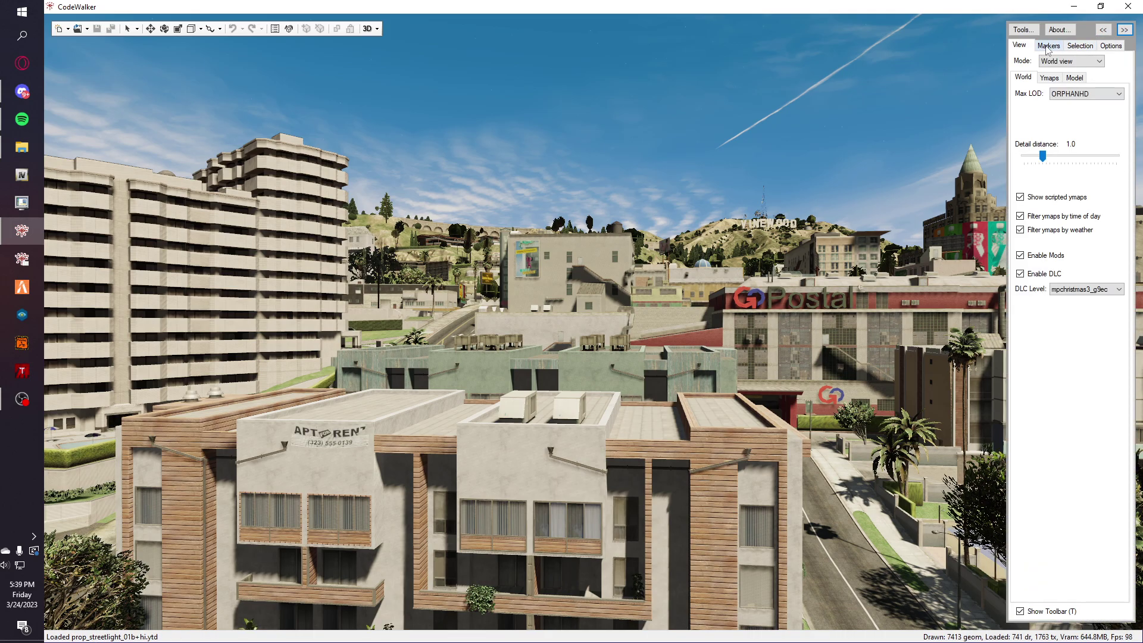
{"action": "left_click", "coordinate": [1081, 47]}
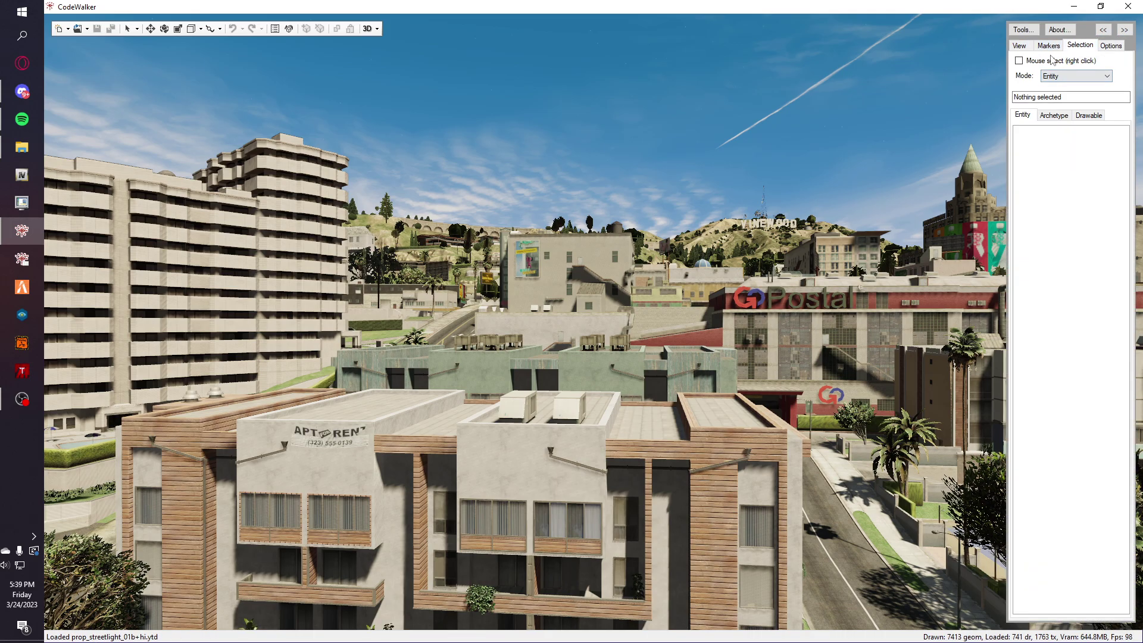
{"action": "key", "text": "w"}
{"action": "left_click_drag", "start_coordinate": [704, 152], "coordinate": [546, 409]}
{"action": "key", "text": "w"}
{"action": "key", "text": "s"}
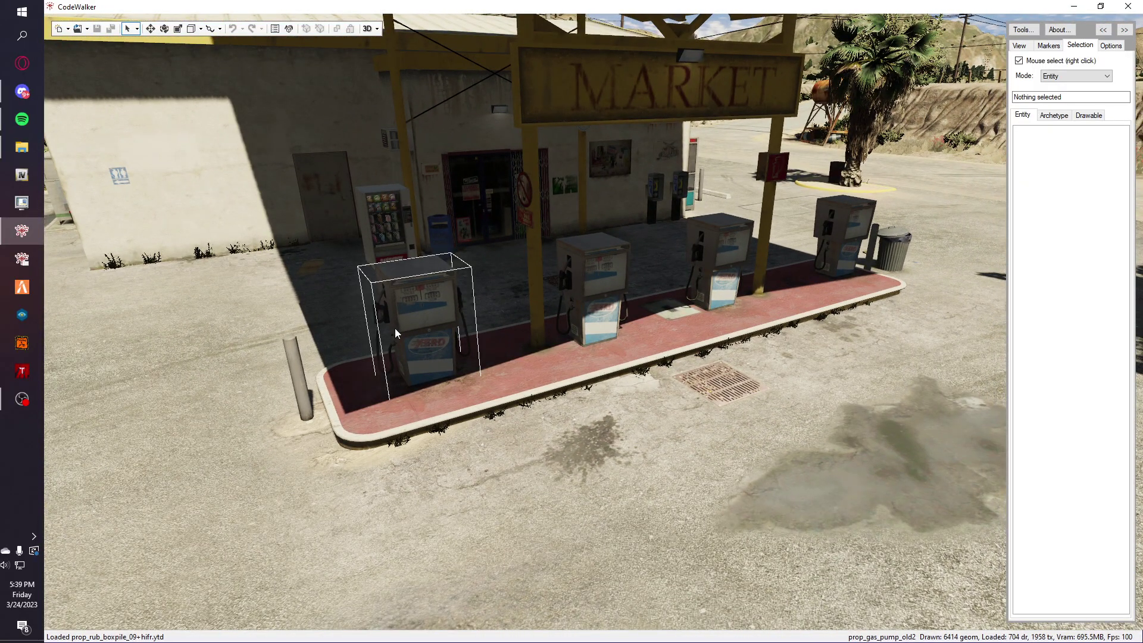
- Move all four old gas pumps on the red island straight down below the ground
{"action": "right_click", "coordinate": [432, 312]}
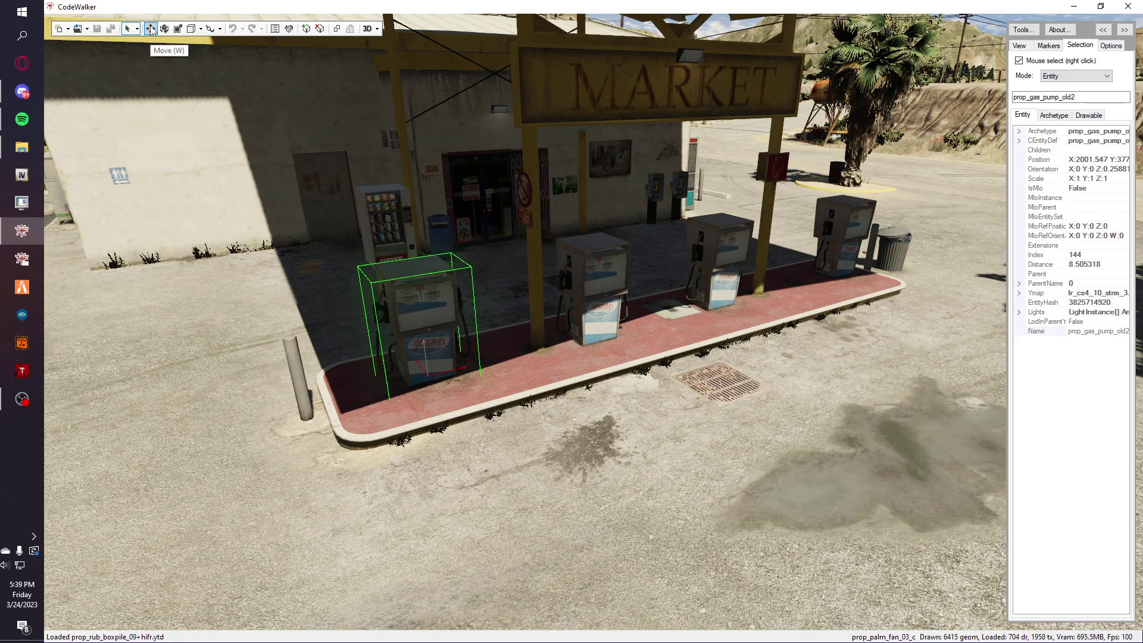
{"action": "left_click_drag", "start_coordinate": [417, 297], "coordinate": [398, 311]}
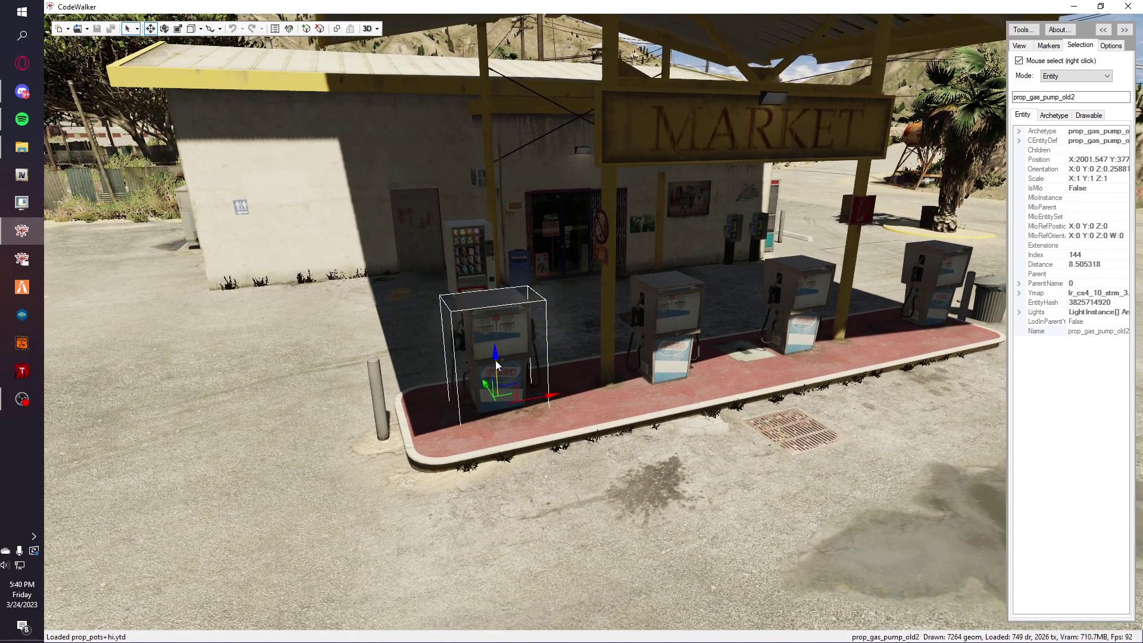
{"action": "left_click_drag", "start_coordinate": [497, 364], "coordinate": [517, 596]}
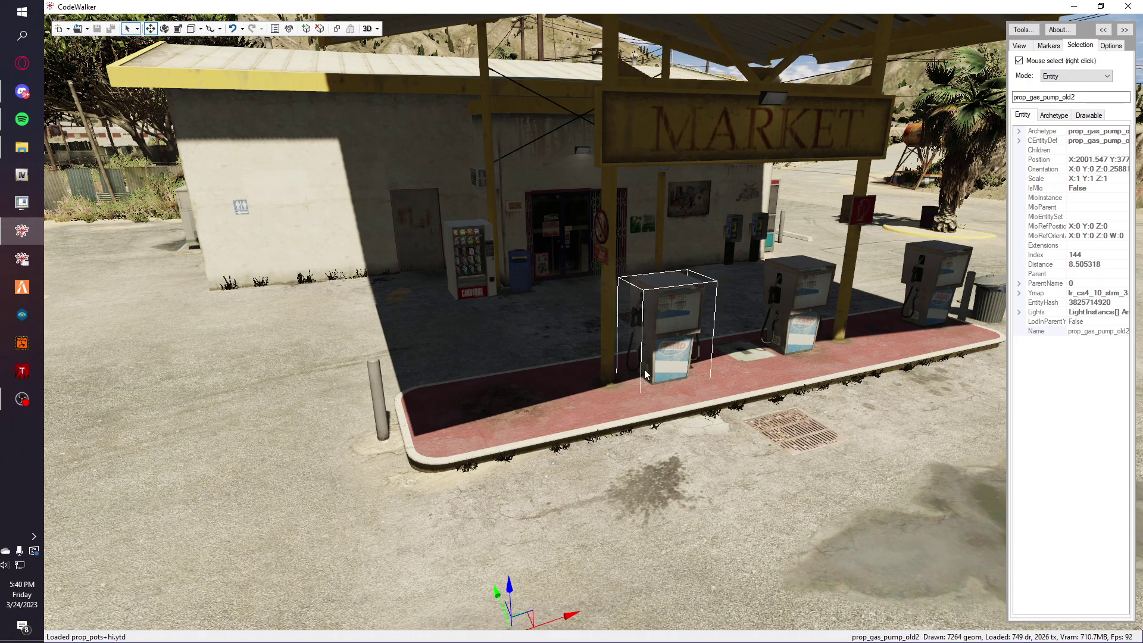
{"action": "left_click_drag", "start_coordinate": [665, 341], "coordinate": [654, 593]}
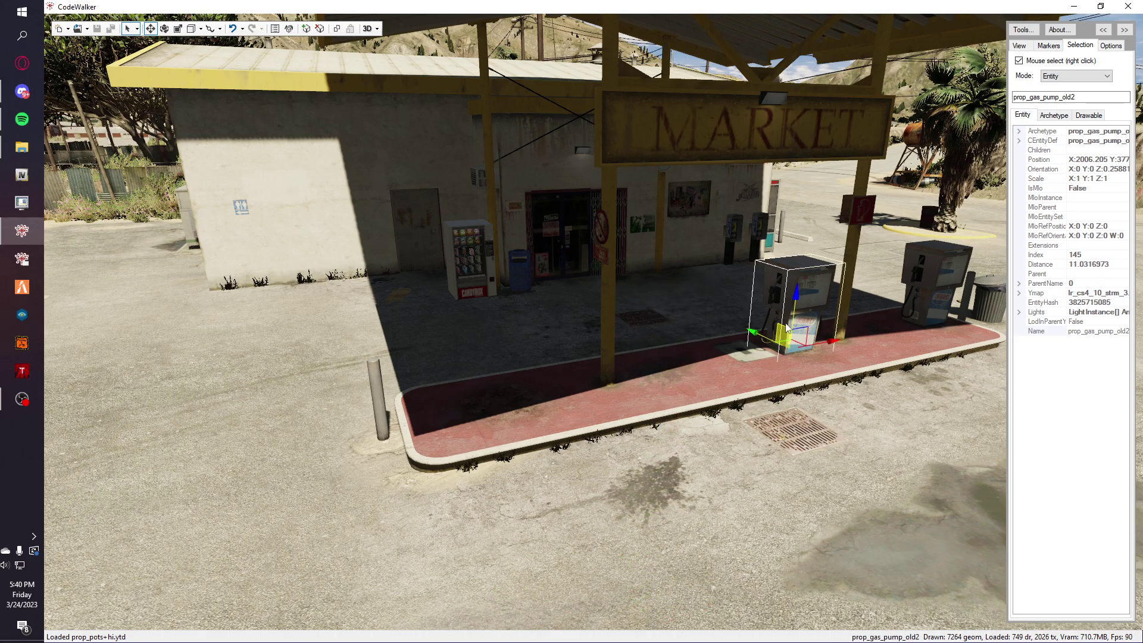
{"action": "left_click_drag", "start_coordinate": [795, 315], "coordinate": [747, 568]}
{"action": "right_click", "coordinate": [921, 302]}
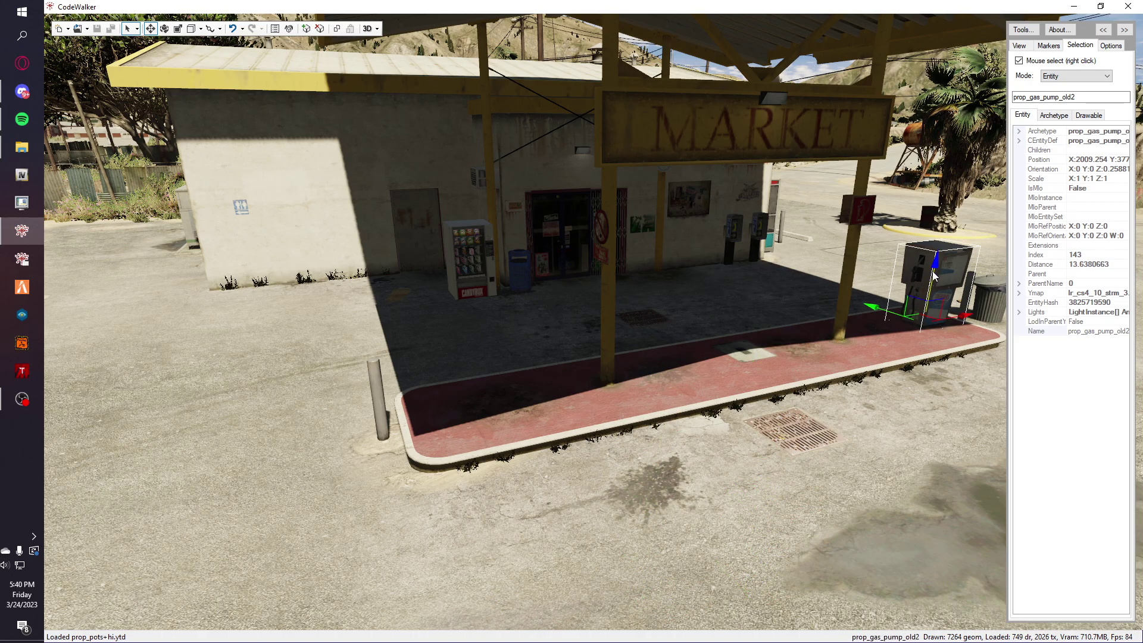
{"action": "left_click_drag", "start_coordinate": [932, 273], "coordinate": [871, 572]}
{"action": "left_click_drag", "start_coordinate": [812, 488], "coordinate": [819, 479]}
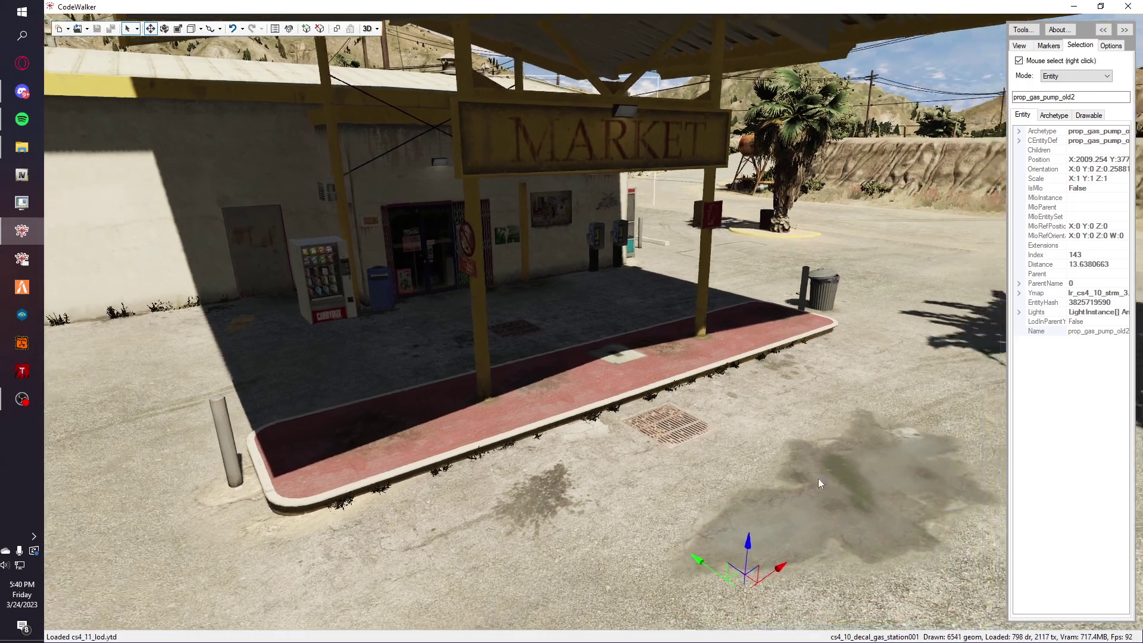
- Open the project window and add the last moved gas pump with its ymap to a new project
{"action": "left_click", "coordinate": [86, 29]}
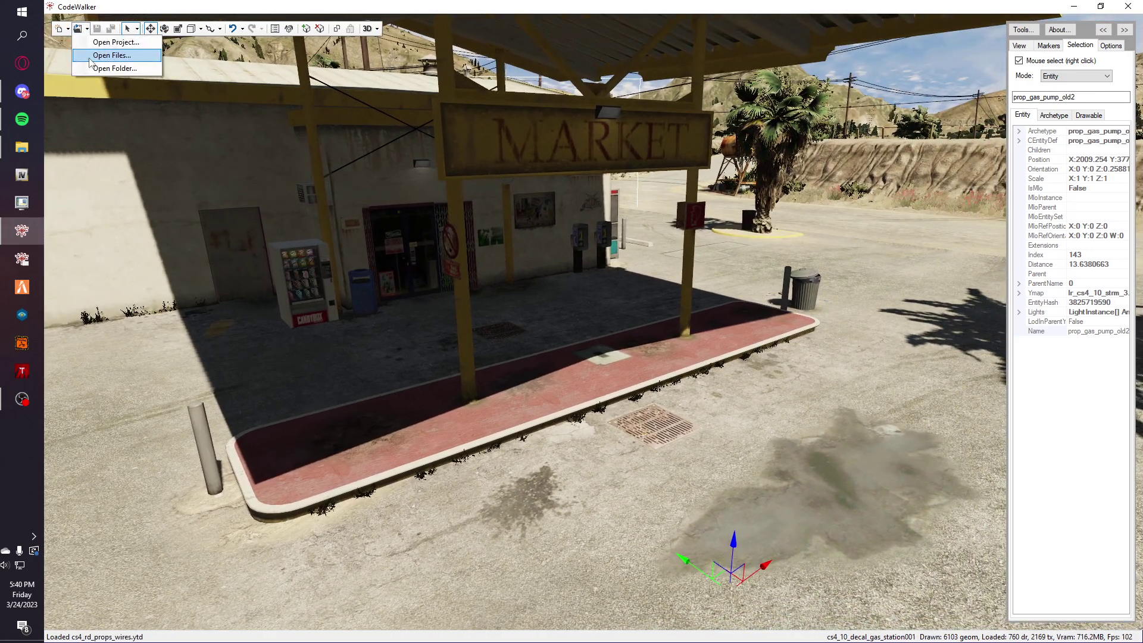
{"action": "left_click", "coordinate": [91, 57]}
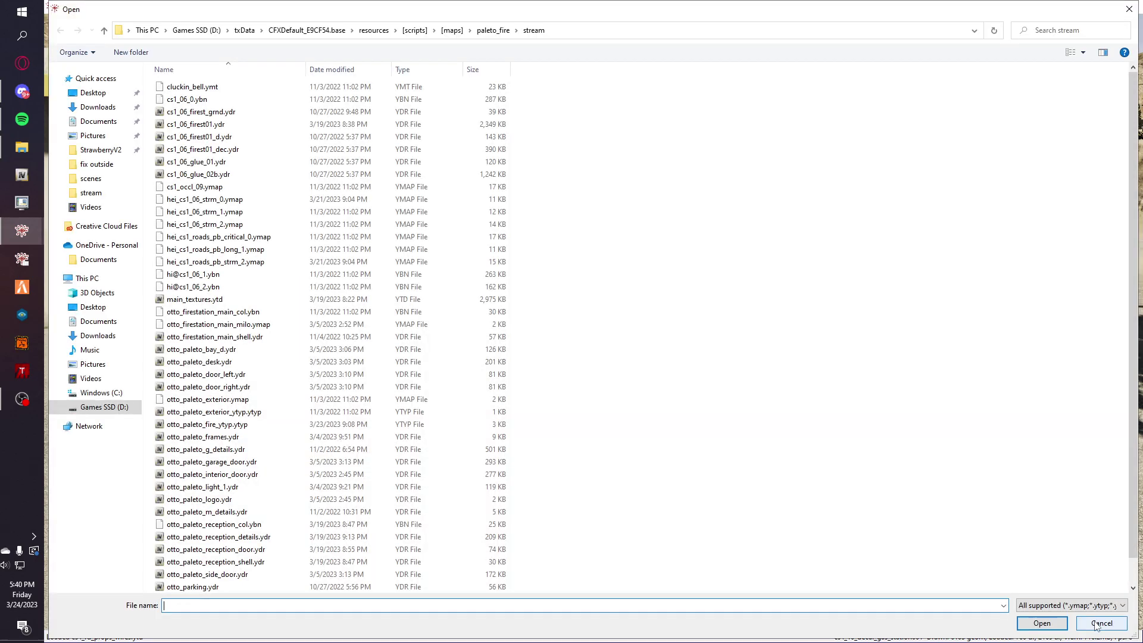
{"action": "left_click", "coordinate": [1100, 623]}
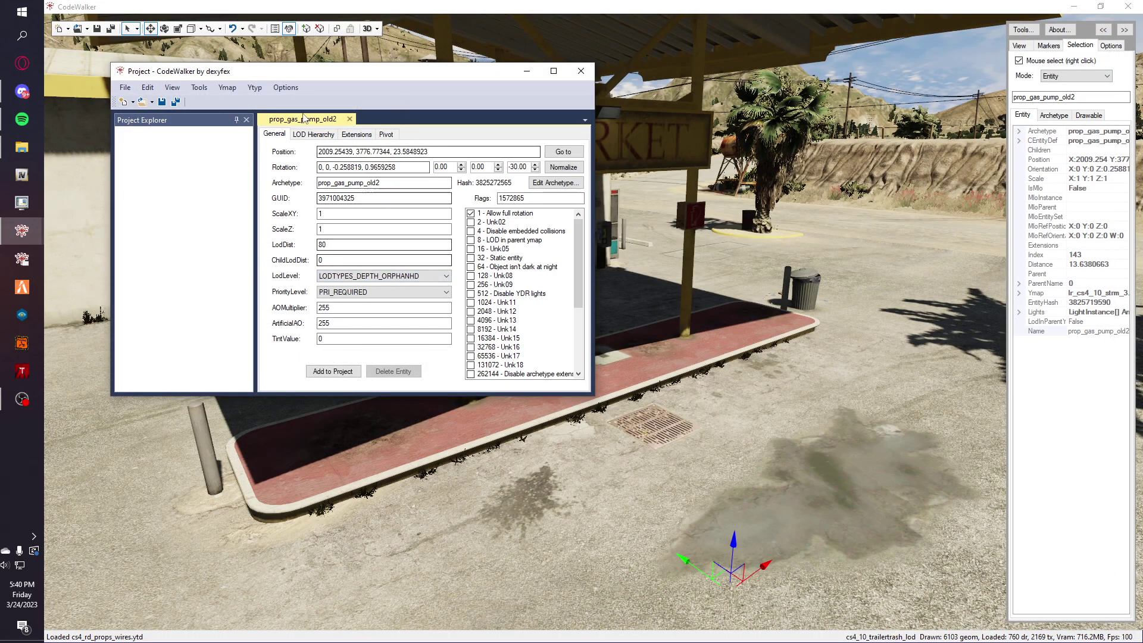
{"action": "left_click", "coordinate": [353, 375]}
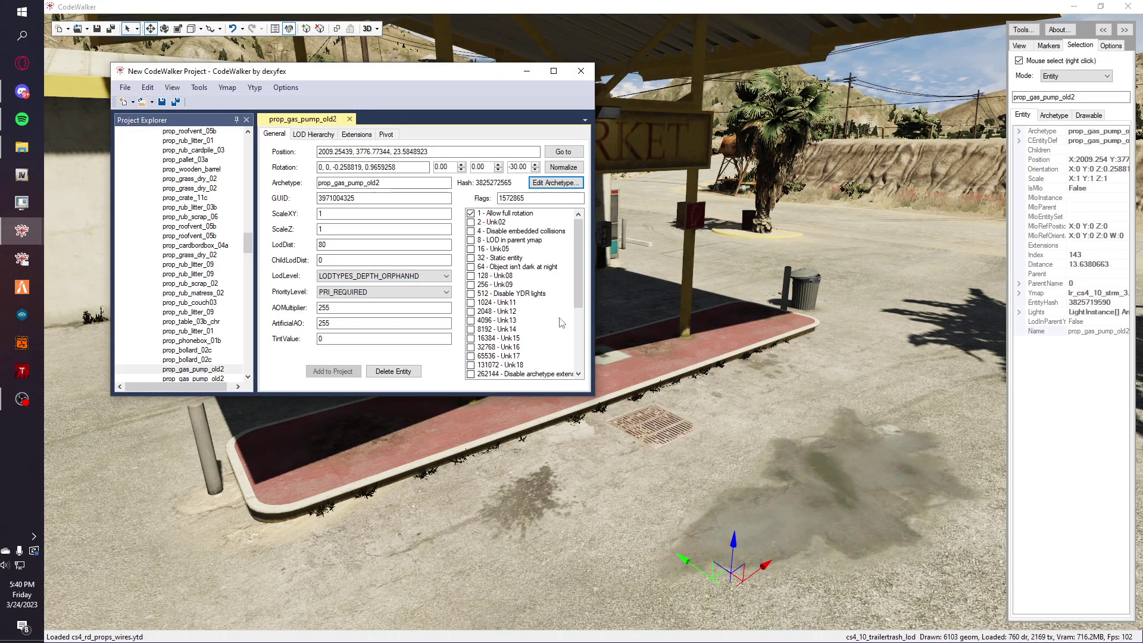
- Collapse lr_cs4_10_strm_3.ymap in the project tree and minimize the project window
{"action": "scroll", "coordinate": [156, 266], "scroll_direction": "up", "scroll_amount": 10}
{"action": "left_click_drag", "start_coordinate": [247, 213], "coordinate": [248, 122]}
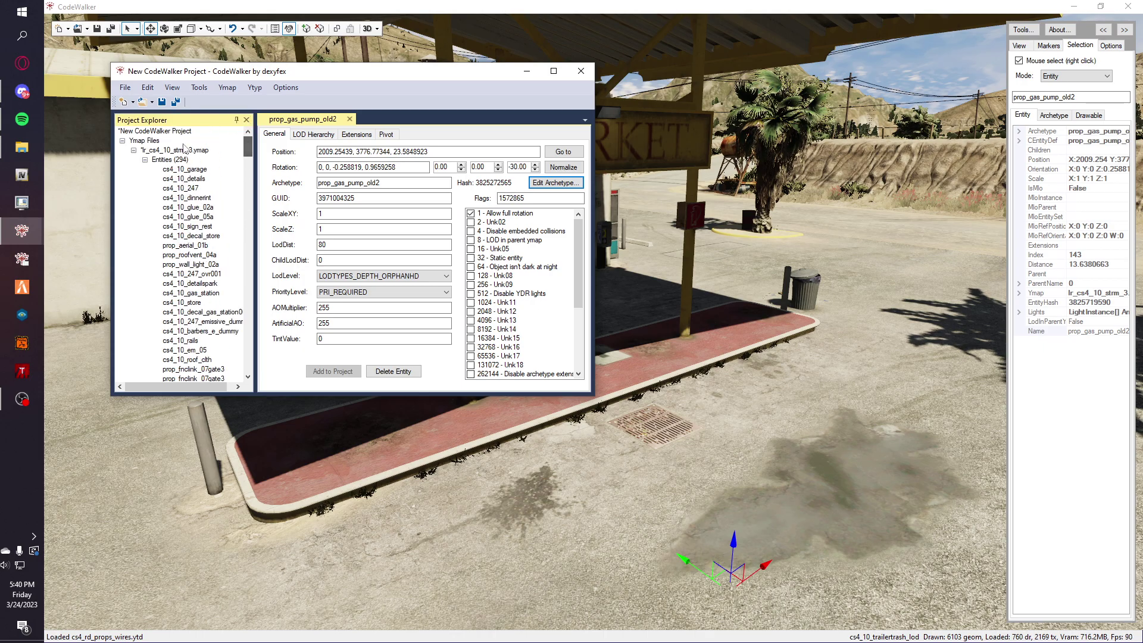
{"action": "double_click", "coordinate": [137, 150]}
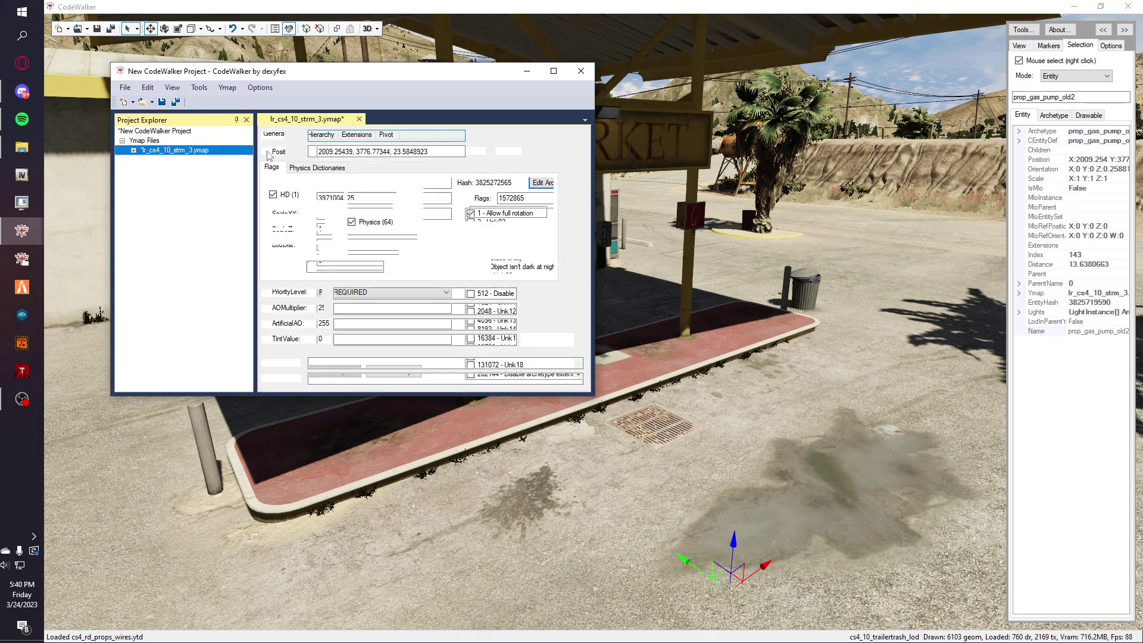
{"action": "left_click", "coordinate": [523, 73]}
- Move the bin beside the pump island, the blue bin by the store and the snack vending machine below the ground
{"action": "right_click", "coordinate": [813, 298]}
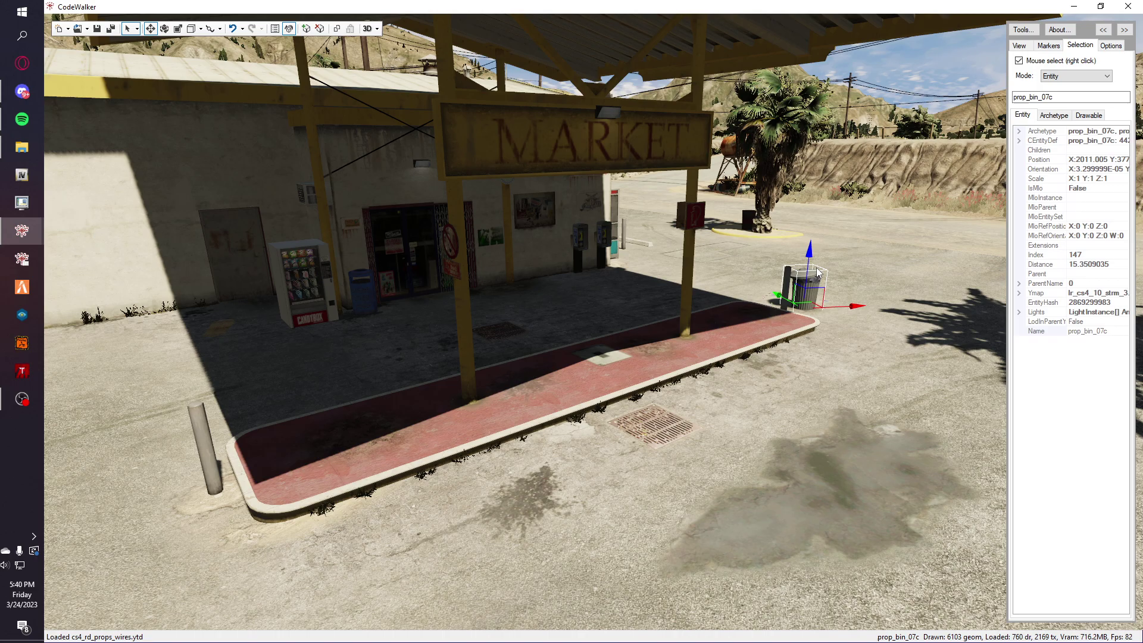
{"action": "left_click_drag", "start_coordinate": [807, 280], "coordinate": [789, 470]}
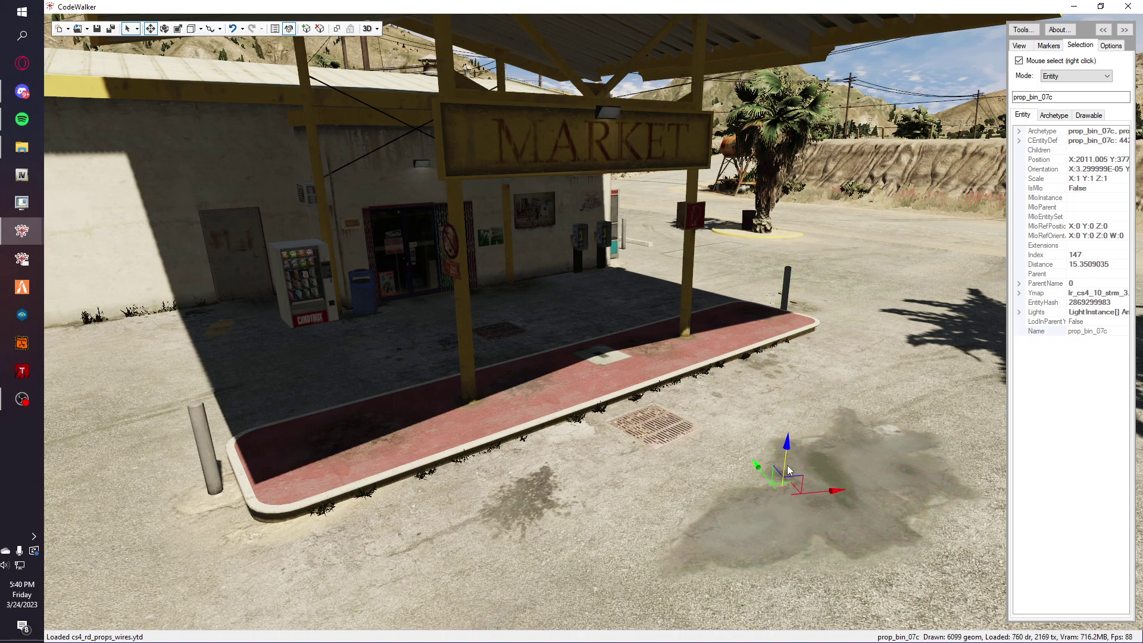
{"action": "right_click", "coordinate": [356, 301]}
{"action": "left_click_drag", "start_coordinate": [358, 296], "coordinate": [379, 431]}
{"action": "right_click", "coordinate": [285, 291]}
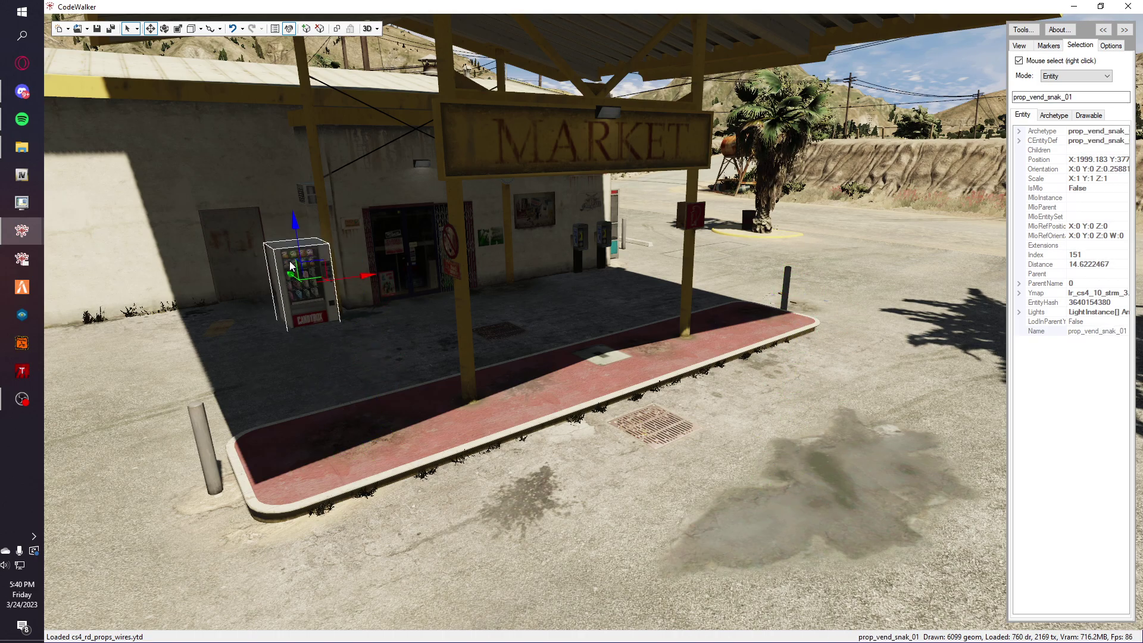
{"action": "left_click_drag", "start_coordinate": [290, 261], "coordinate": [334, 500]}
- Lower the bollards at both ends of the pump island and the litter near the far bollard below the ground
{"action": "right_click", "coordinate": [207, 462]}
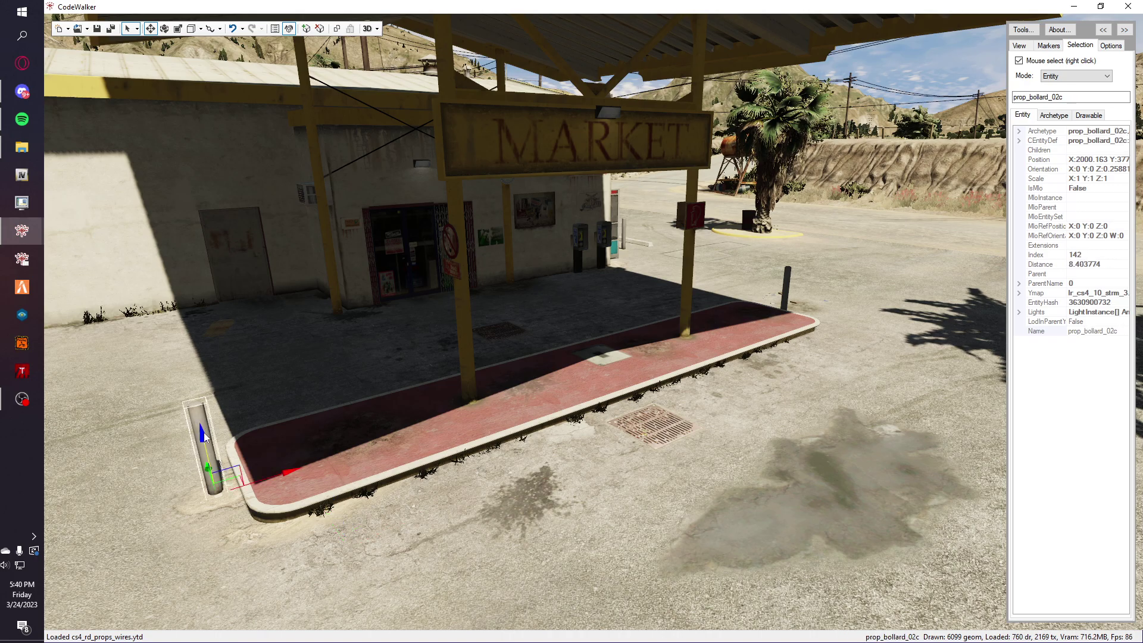
{"action": "left_click_drag", "start_coordinate": [204, 432], "coordinate": [244, 625]}
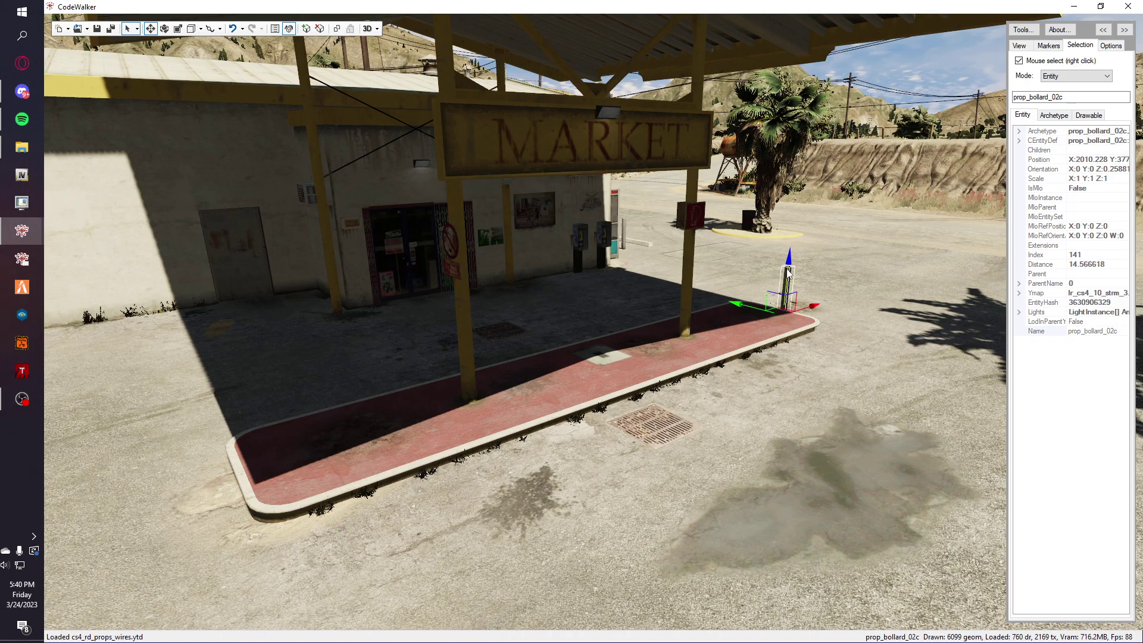
{"action": "left_click_drag", "start_coordinate": [788, 273], "coordinate": [798, 455]}
{"action": "right_click", "coordinate": [795, 287]}
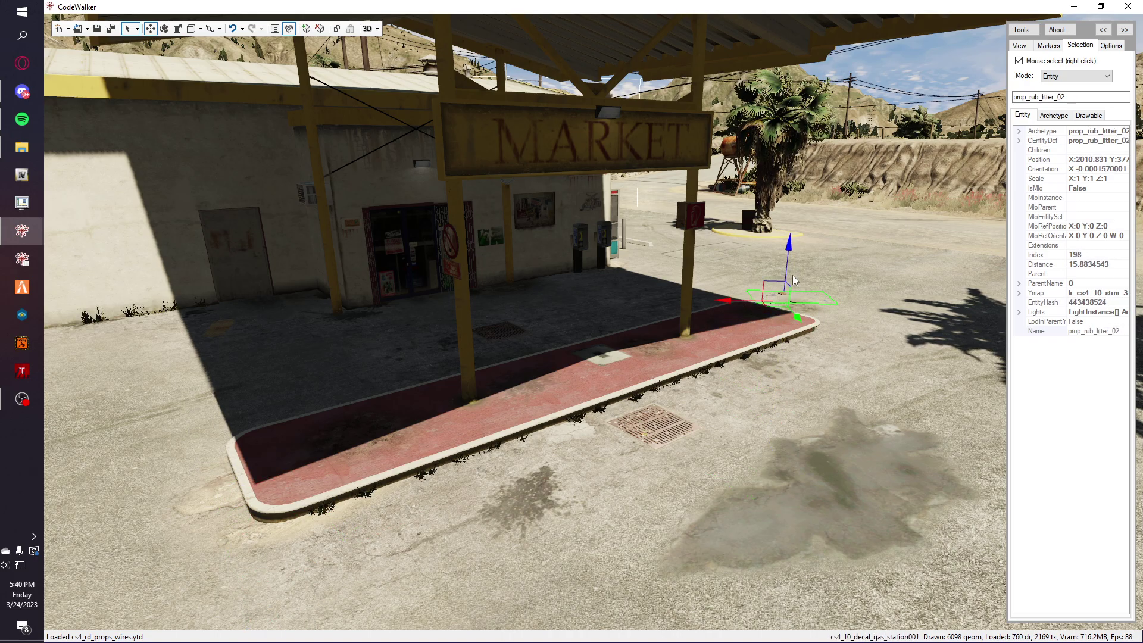
- Reopen the project window and recalculate the extents and all flags of lr_cs4_10_strm_3.ymap
{"action": "left_click", "coordinate": [27, 236]}
{"action": "left_click", "coordinate": [112, 285]}
{"action": "scroll", "coordinate": [173, 268], "scroll_direction": "down", "scroll_amount": 5}
{"action": "left_click_drag", "start_coordinate": [246, 269], "coordinate": [242, 194]}
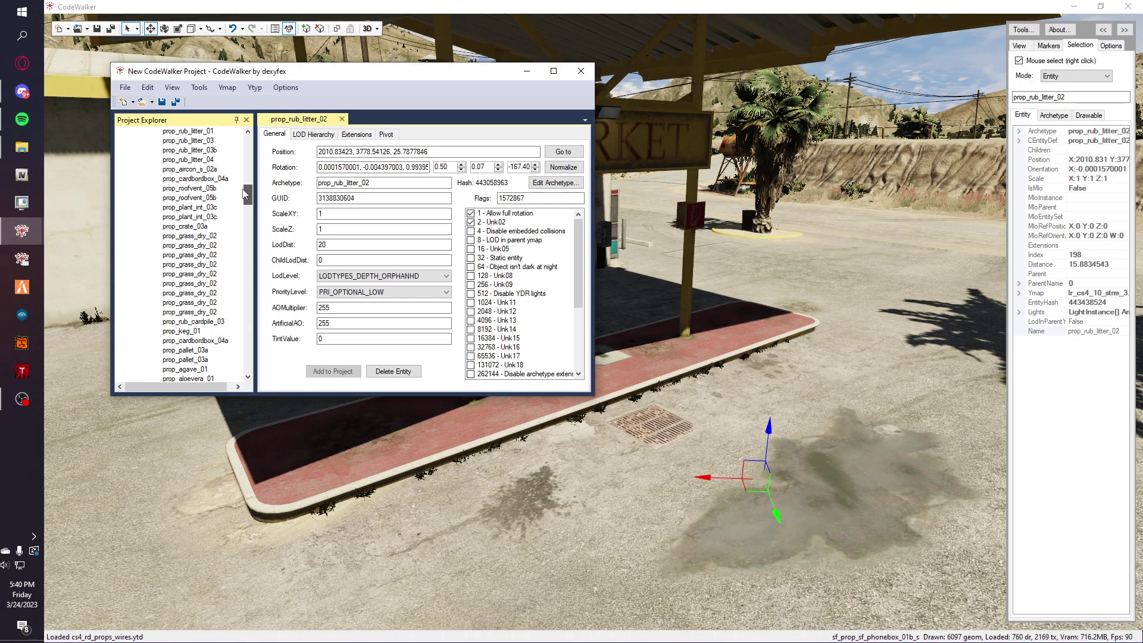
{"action": "scroll", "coordinate": [245, 193], "scroll_direction": "up", "scroll_amount": 3}
{"action": "left_click", "coordinate": [134, 150]}
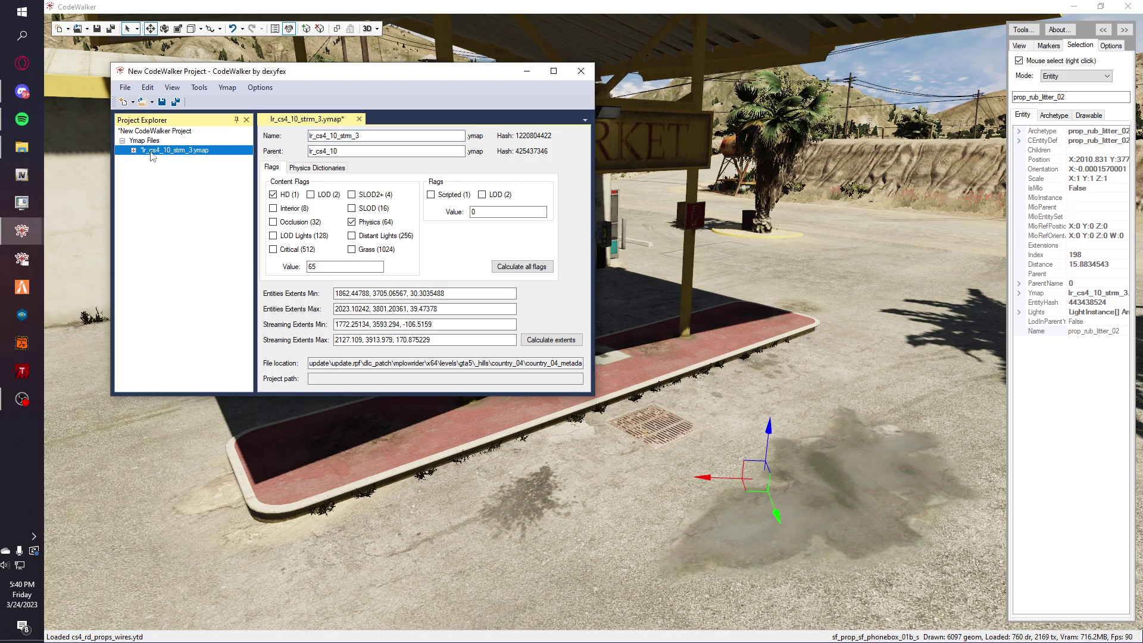
{"action": "left_click", "coordinate": [551, 342]}
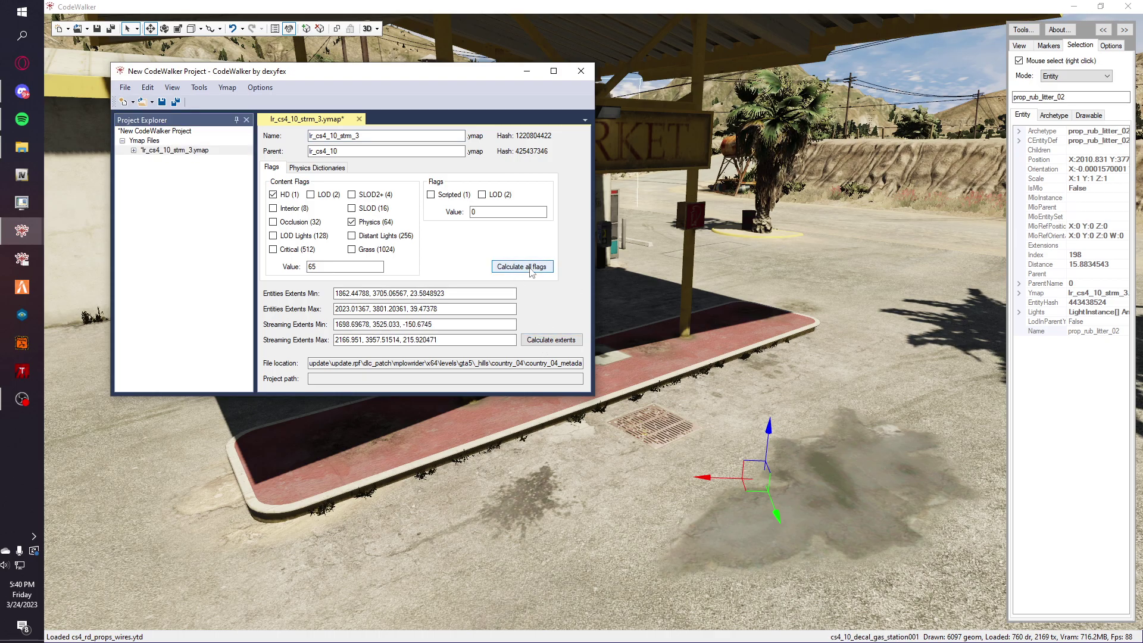
{"action": "left_click", "coordinate": [187, 149]}
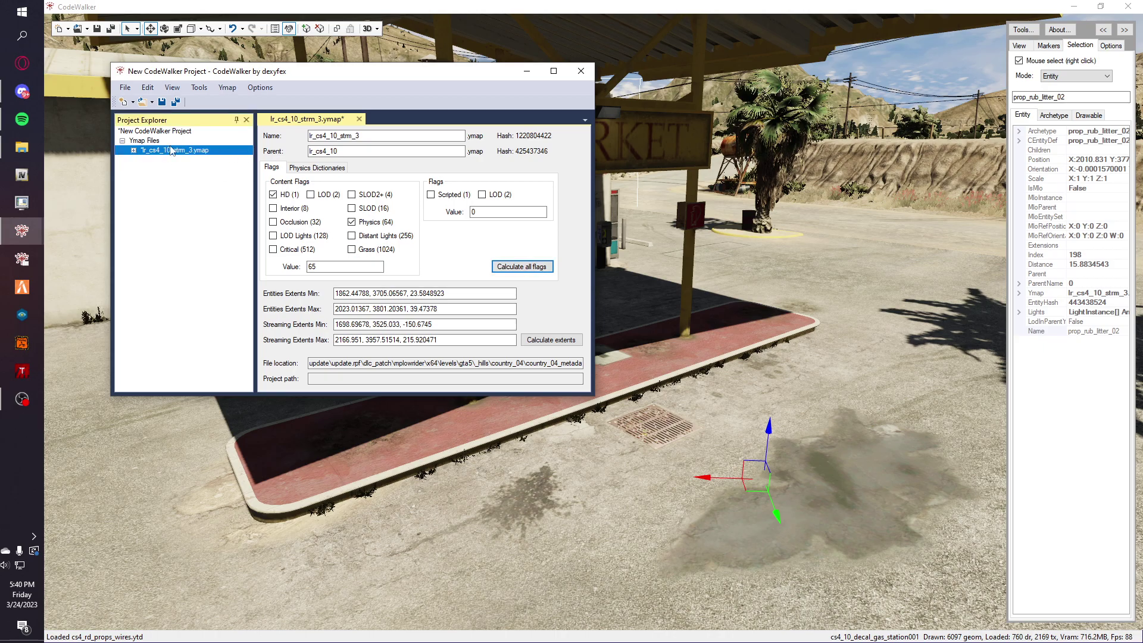
- Save the map file as lr_cs4_10_strm_3.ymap in the remove_props resource's stream folder
{"action": "left_click", "coordinate": [162, 102]}
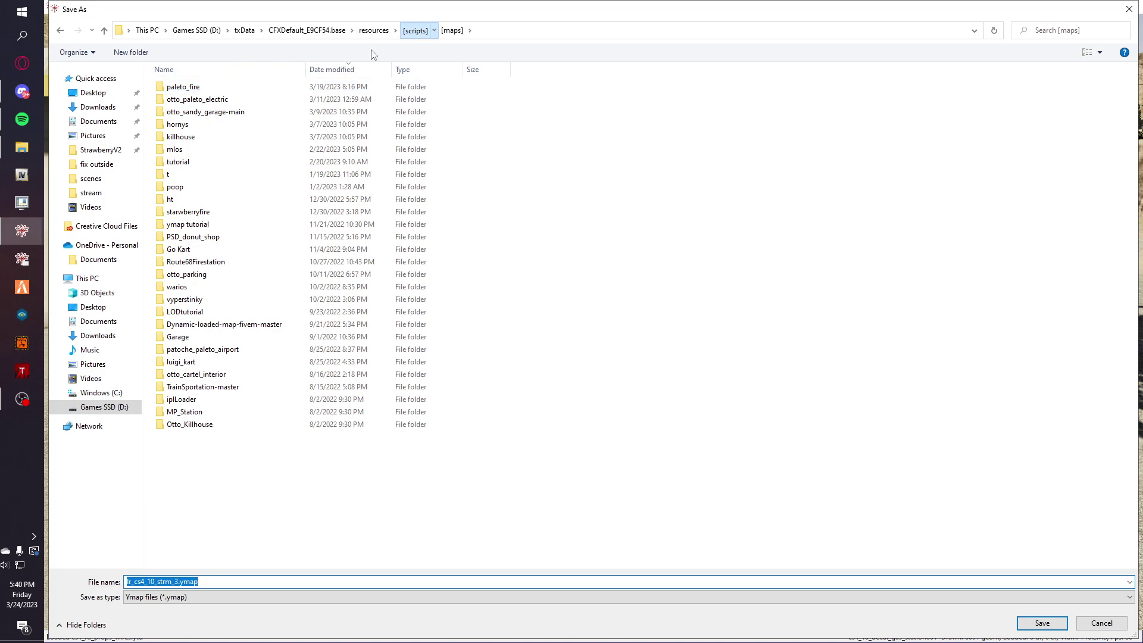
{"action": "double_click", "coordinate": [233, 99]}
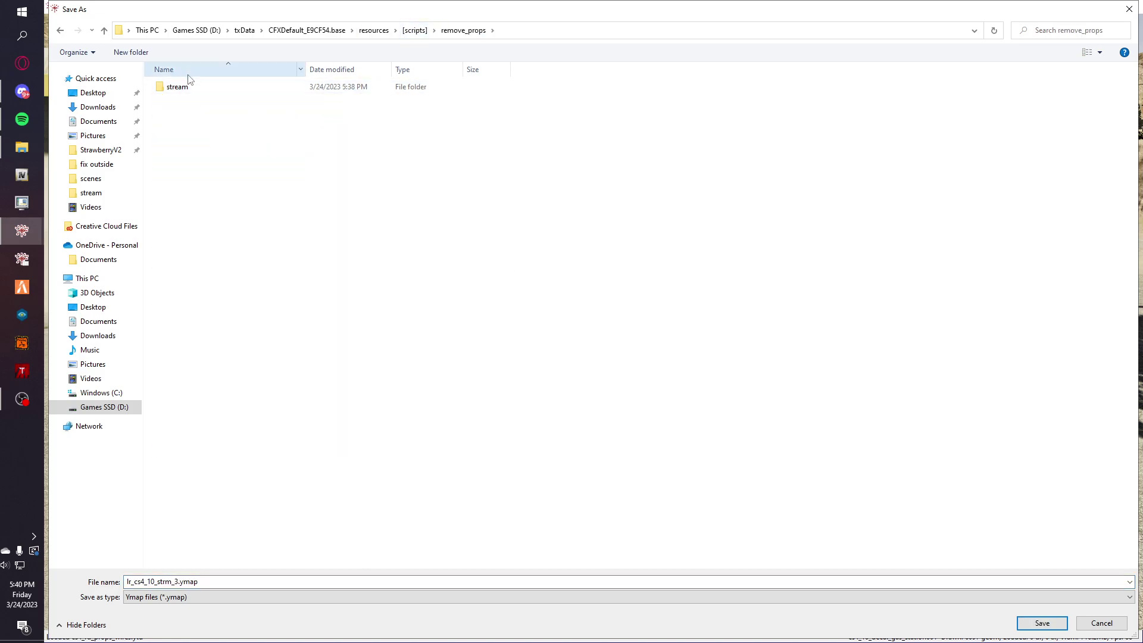
{"action": "double_click", "coordinate": [192, 87]}
{"action": "left_click", "coordinate": [1045, 626]}
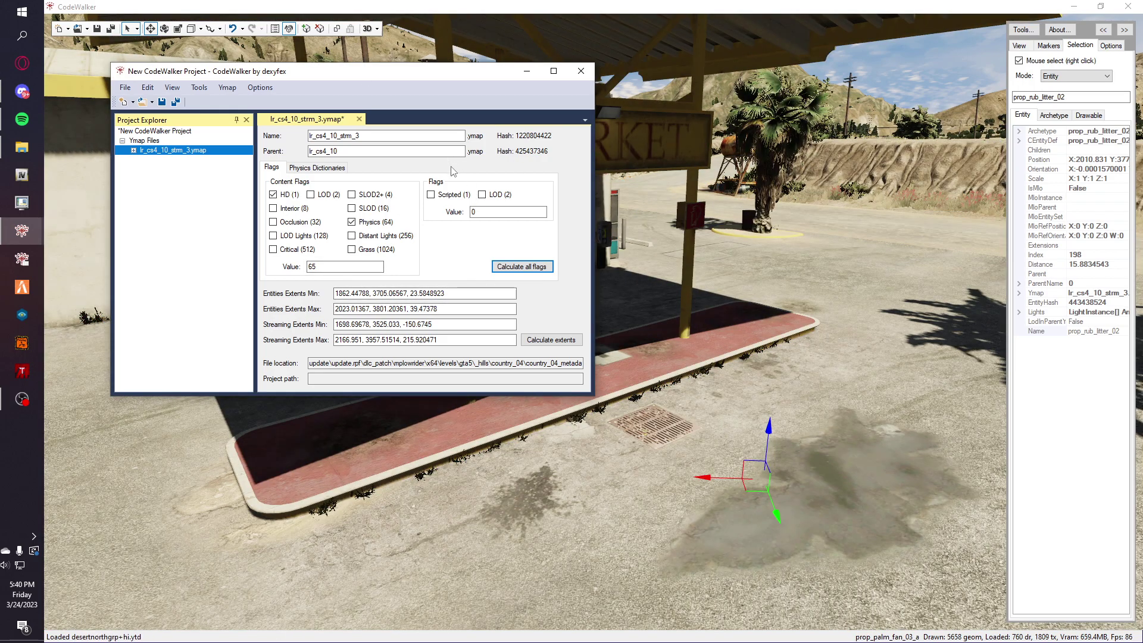
- Close the project without saving it and exit CodeWalker
{"action": "left_click", "coordinate": [580, 76]}
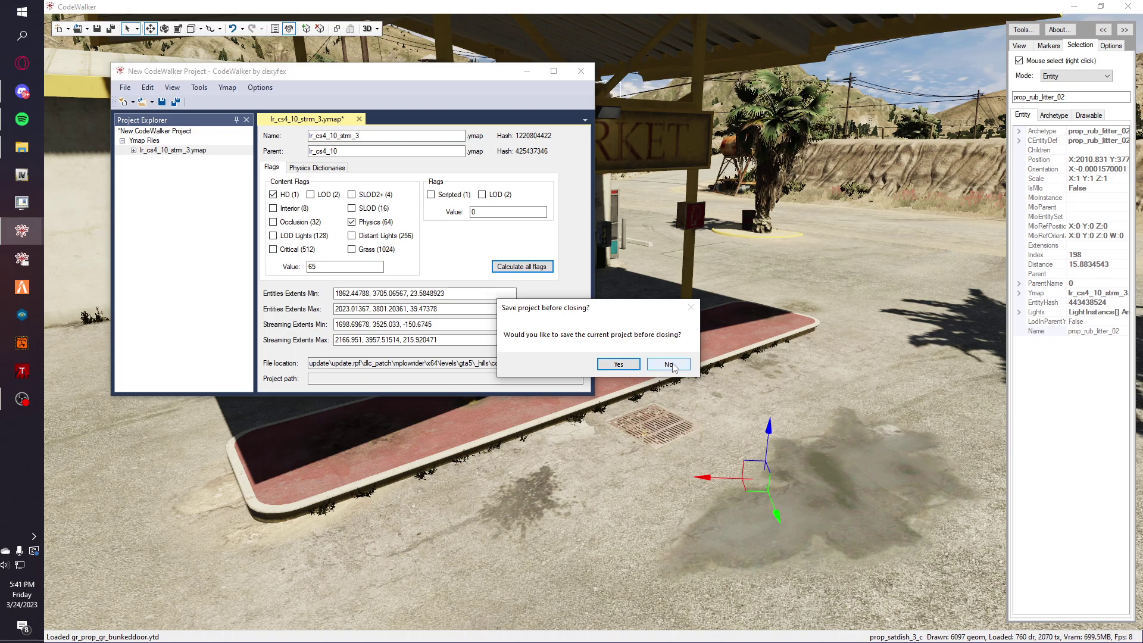
{"action": "left_click", "coordinate": [669, 364]}
{"action": "mouse_move", "coordinate": [17, 149]}
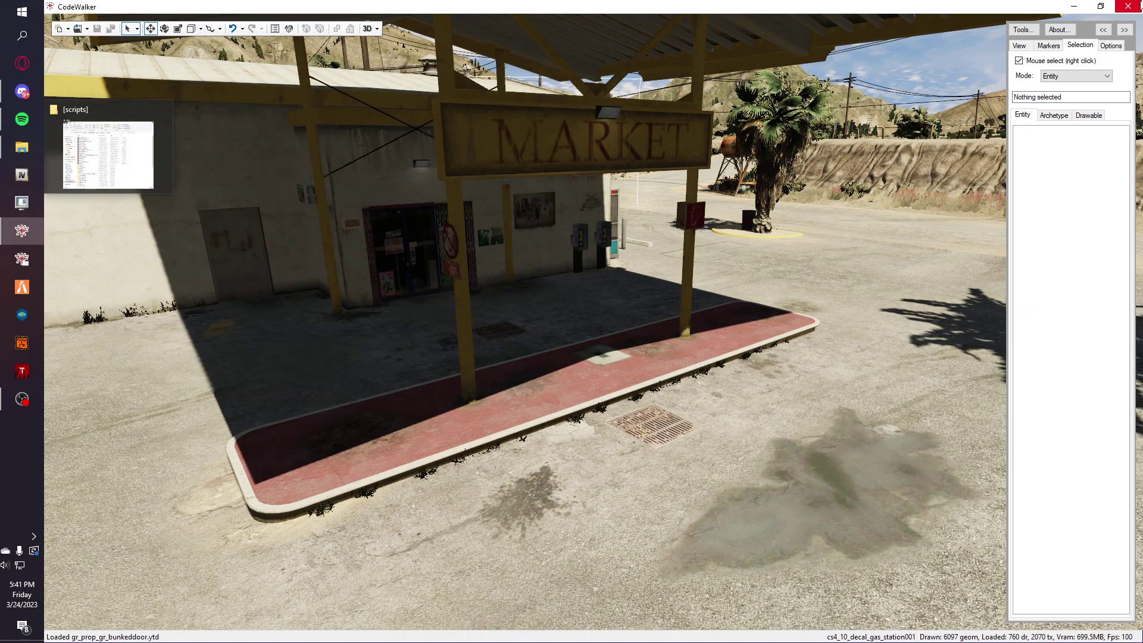
{"action": "left_click", "coordinate": [1128, 6]}
- In File Explorer, check the saved ymap in the remove_props stream folder and return to the [scripts] folder
{"action": "left_click", "coordinate": [9, 147]}
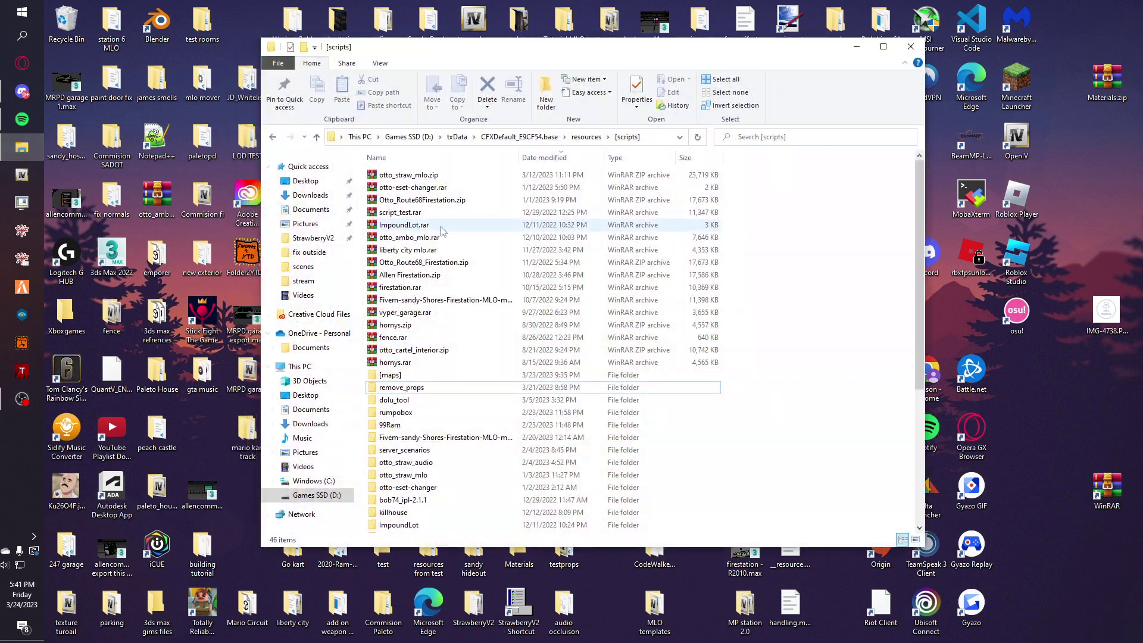
{"action": "double_click", "coordinate": [384, 379]}
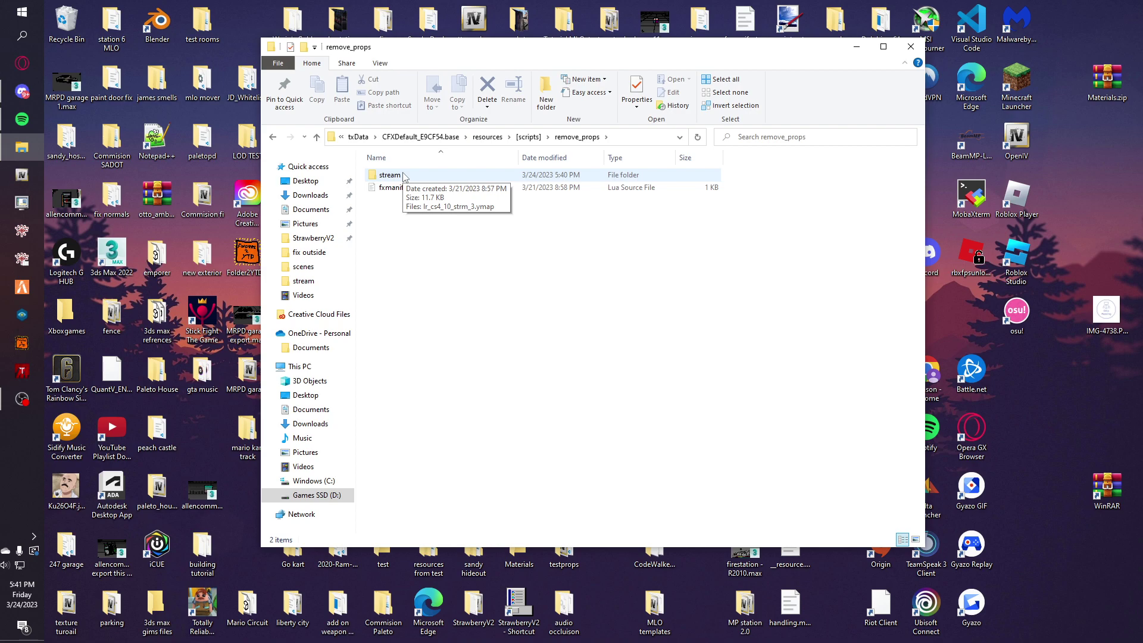
{"action": "double_click", "coordinate": [393, 175]}
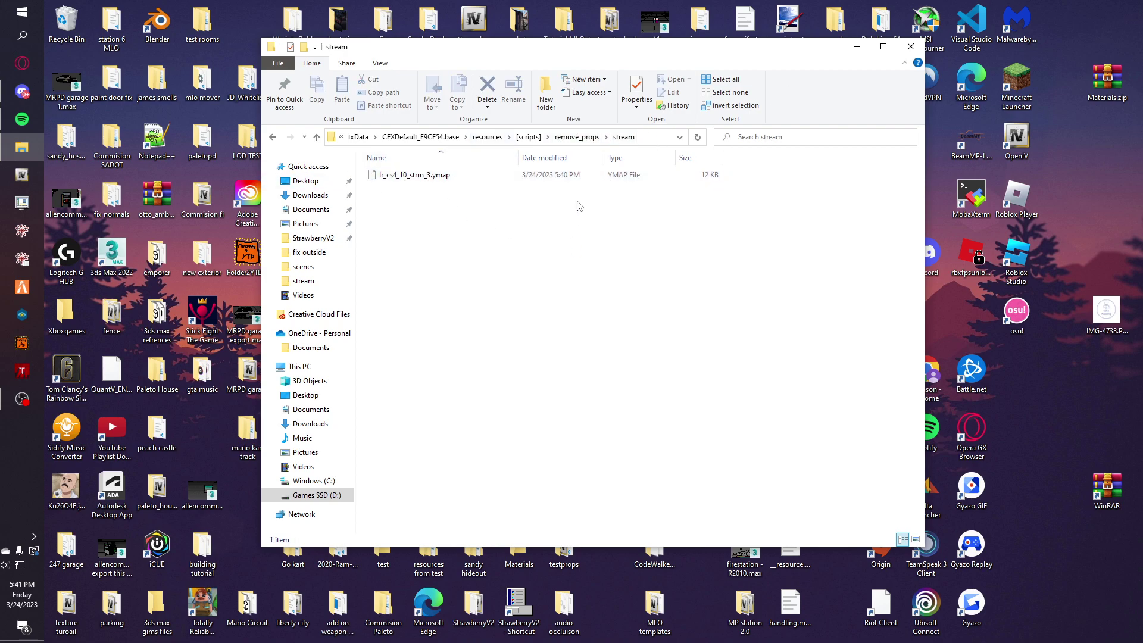
{"action": "left_click", "coordinate": [578, 137]}
{"action": "left_click", "coordinate": [528, 137]}
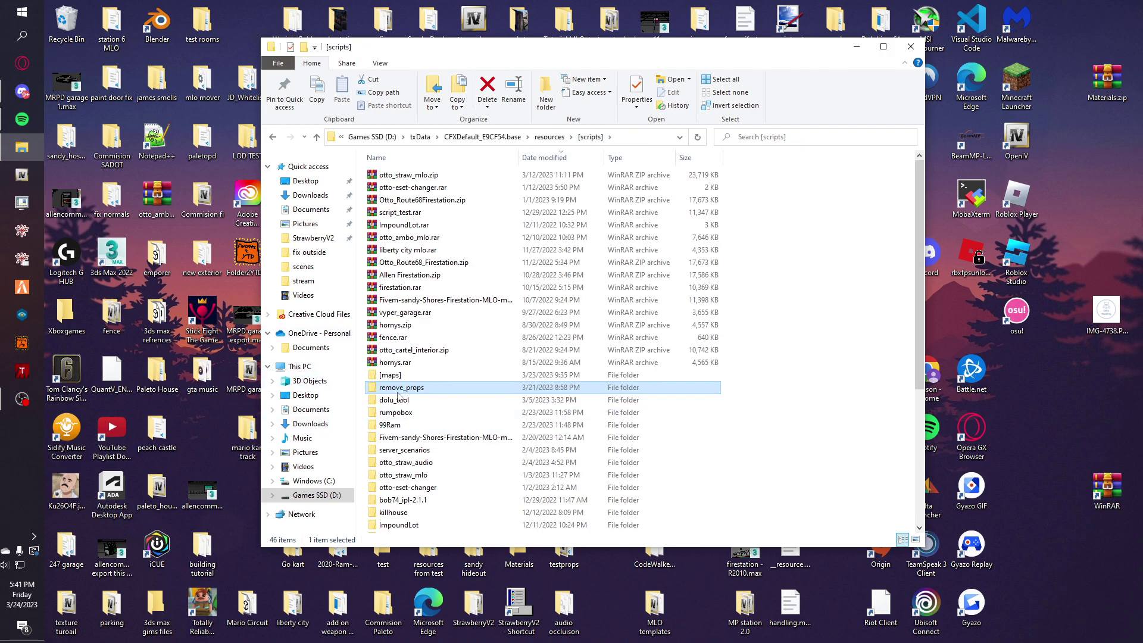
- Review the remove_props resource's fxmanifest.lua, close it, and check lr_cs4_10_strm_3.ymap in the stream folder
{"action": "double_click", "coordinate": [405, 389]}
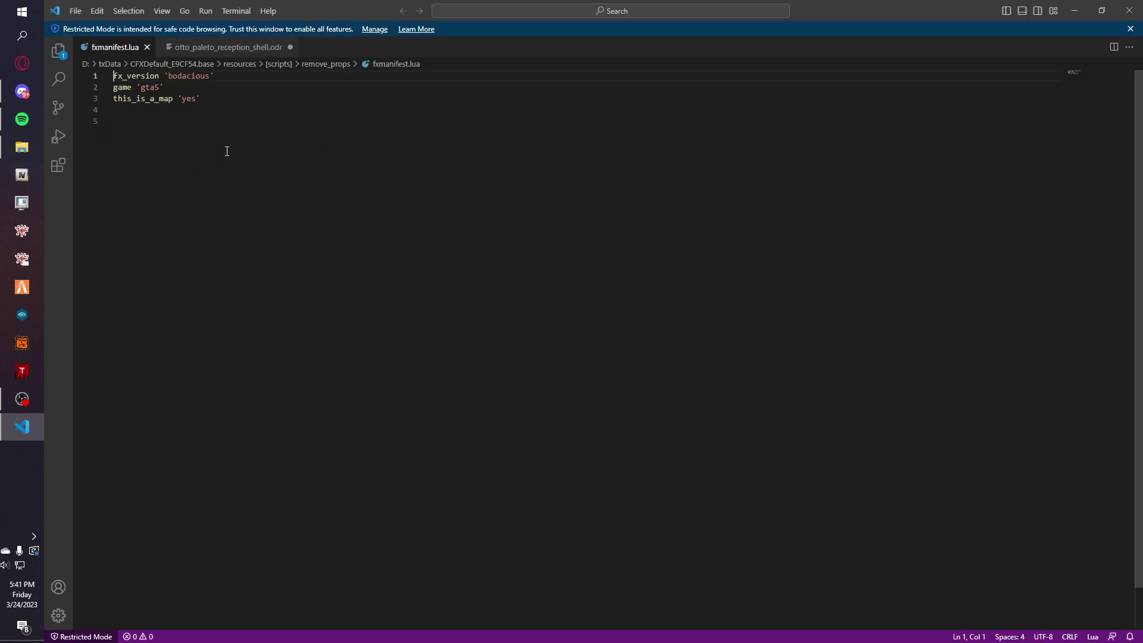
{"action": "left_click", "coordinate": [1131, 10]}
{"action": "double_click", "coordinate": [387, 174]}
{"action": "left_click", "coordinate": [475, 175]}
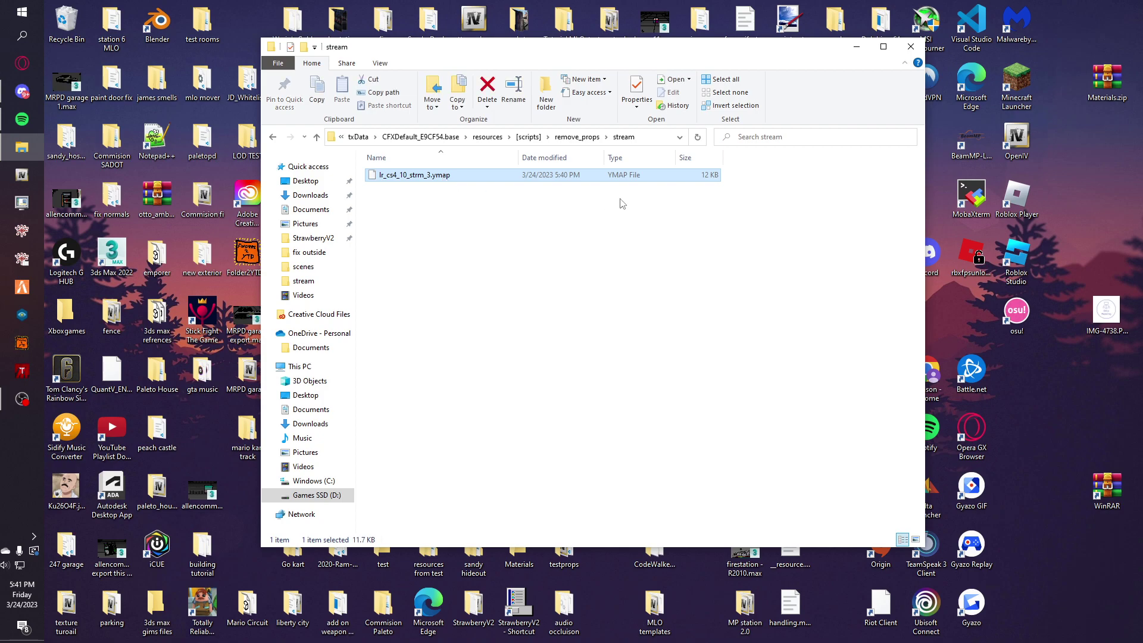
{"action": "left_click", "coordinate": [620, 202]}
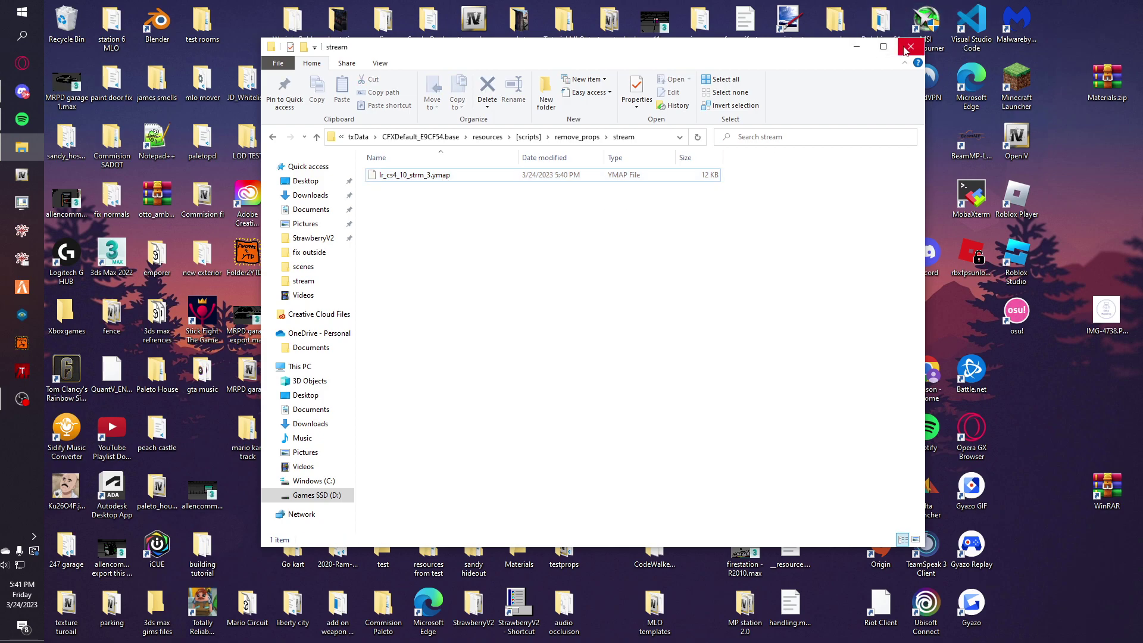
- Put the stream folder window away and launch the FiveM server from the start_5562_default.bat desktop shortcut
{"action": "left_click", "coordinate": [856, 47]}
{"action": "double_click", "coordinate": [473, 77]}
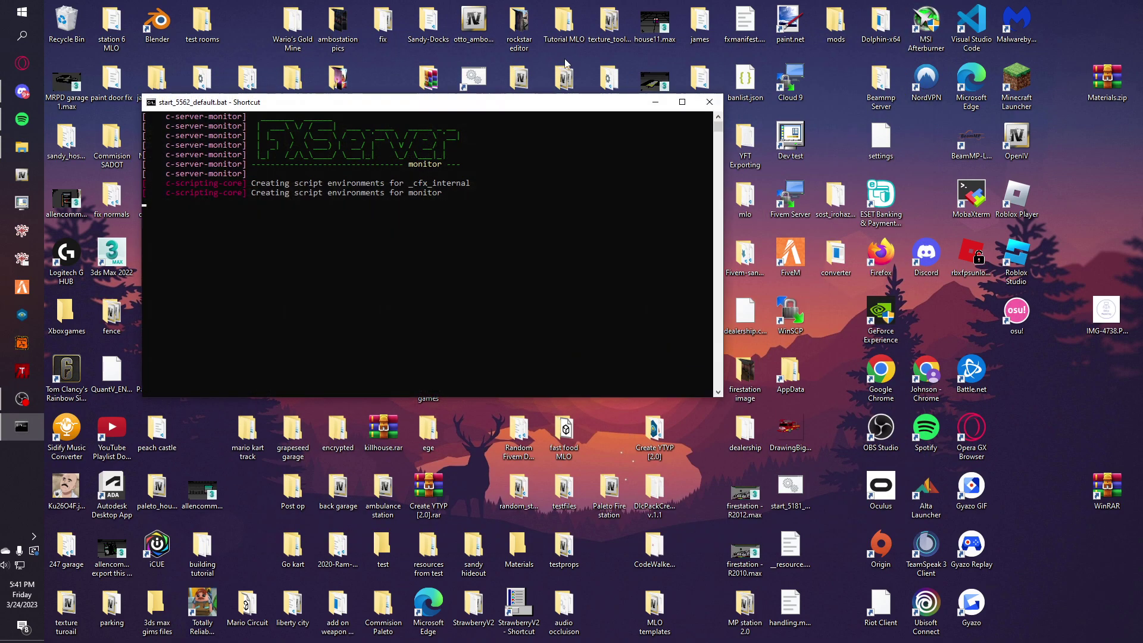
{"action": "left_click", "coordinate": [654, 101]}
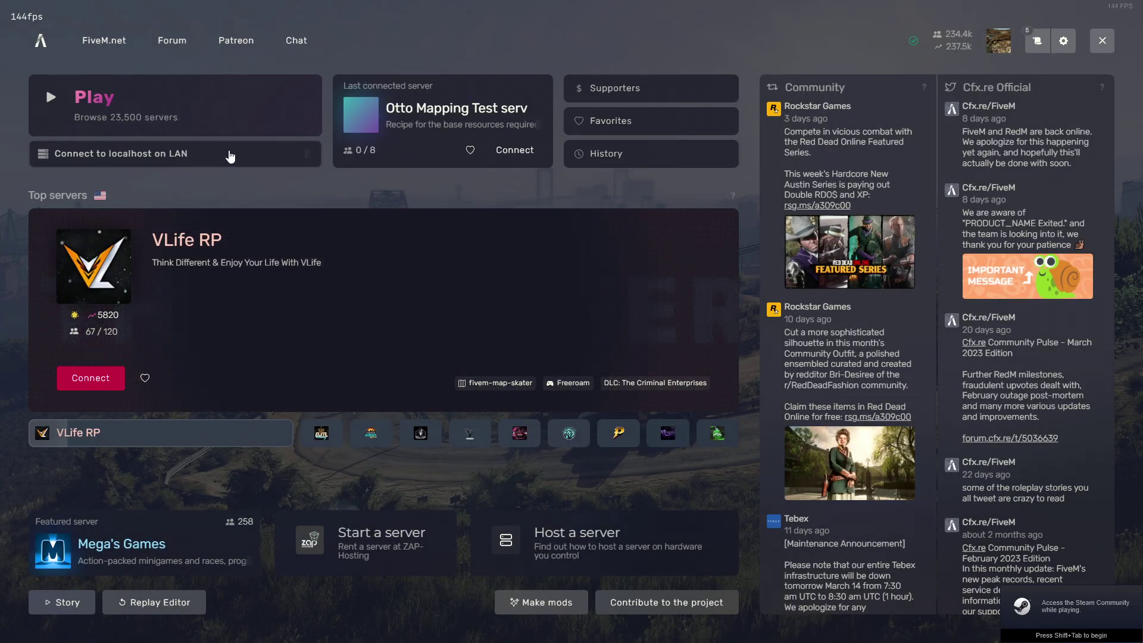
- Minimize the server console and connect the FiveM client to the localhost server on the LAN
{"action": "key", "text": "super"}
{"action": "left_click", "coordinate": [22, 426]}
{"action": "left_click", "coordinate": [660, 100]}
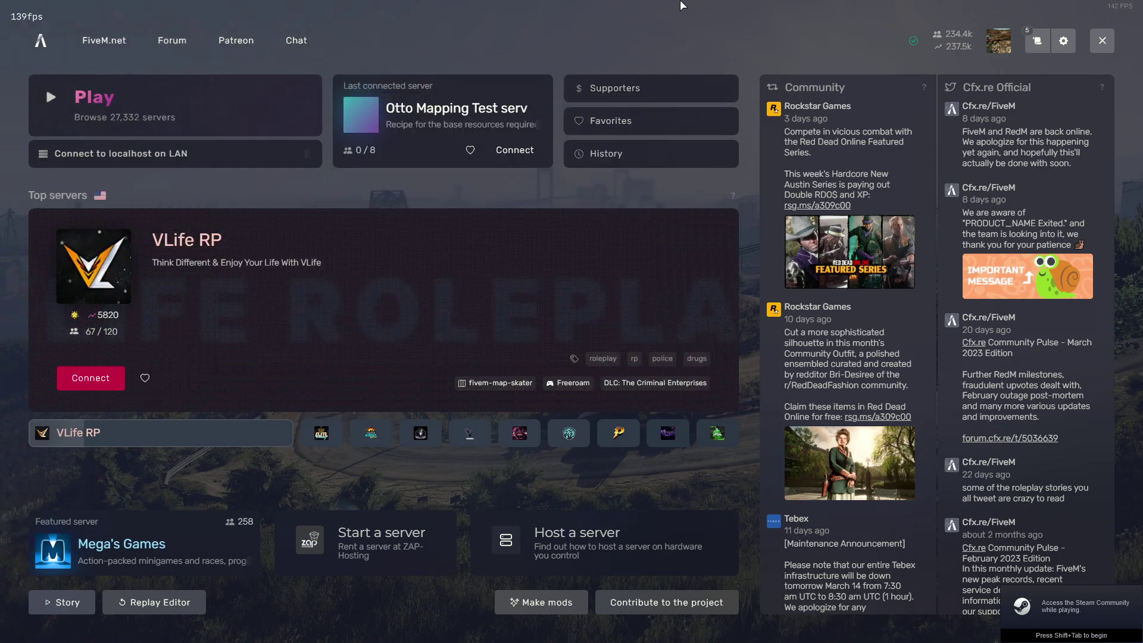
{"action": "left_click", "coordinate": [186, 161]}
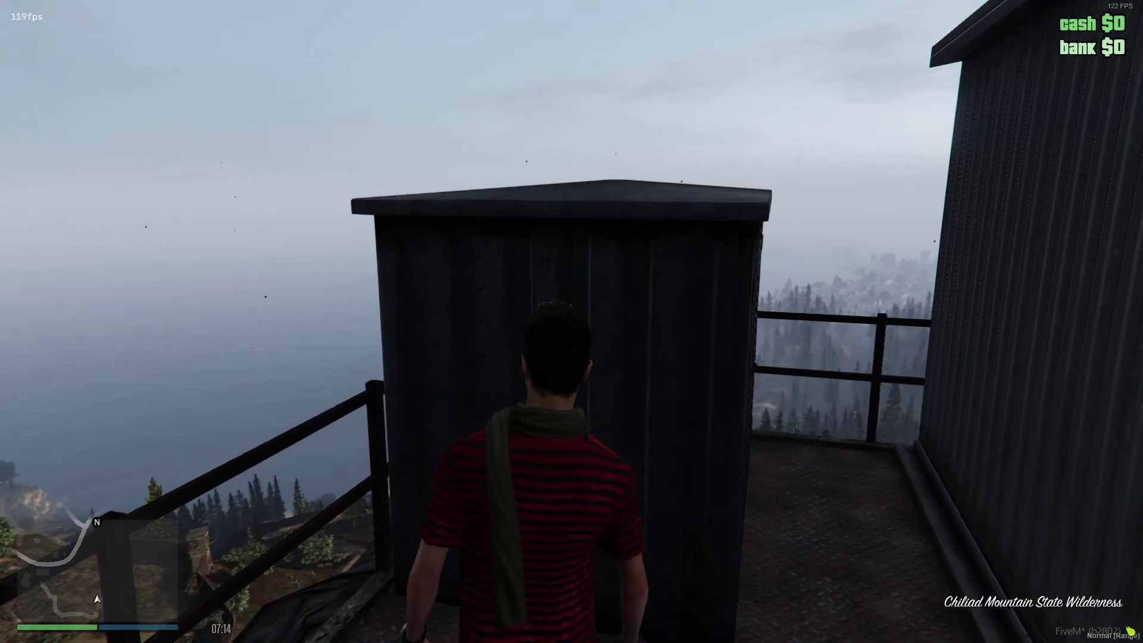
- Turn on NoClip and raise its movement speed to Max Speed while flying off the mountain
{"action": "key", "text": "F2"}
{"action": "key", "text": "w"}
{"action": "key", "text": "shift"}
{"action": "key", "text": "shift"}
{"action": "key", "text": "shift"}
{"action": "key", "text": "shift"}
{"action": "key", "text": "shift"}
{"action": "key", "text": "shift"}
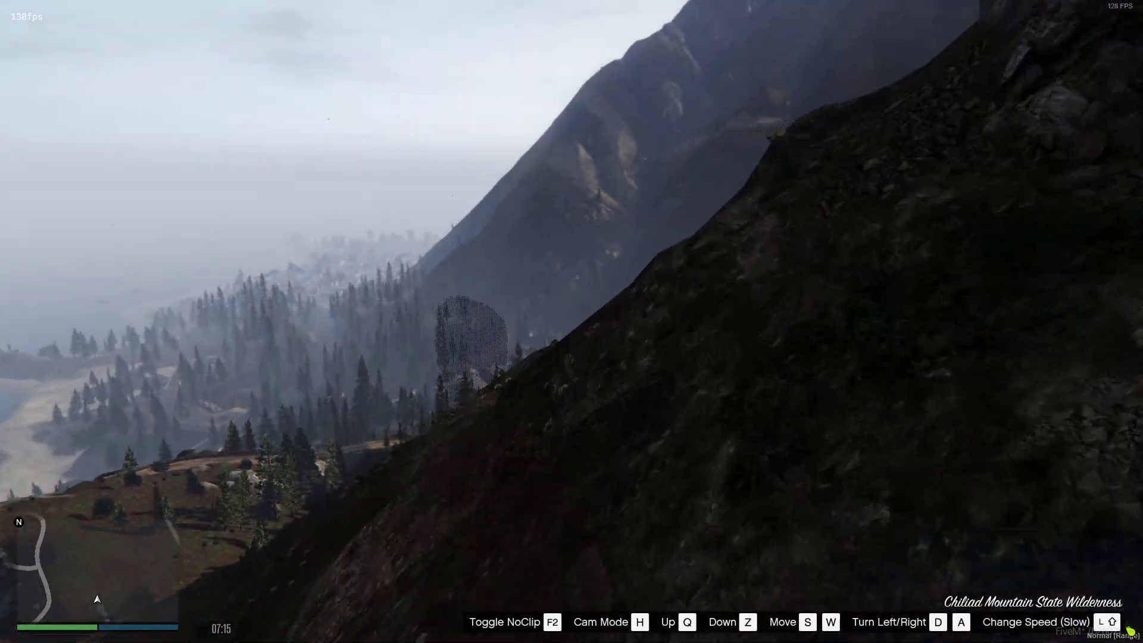
{"action": "key", "text": "shift"}
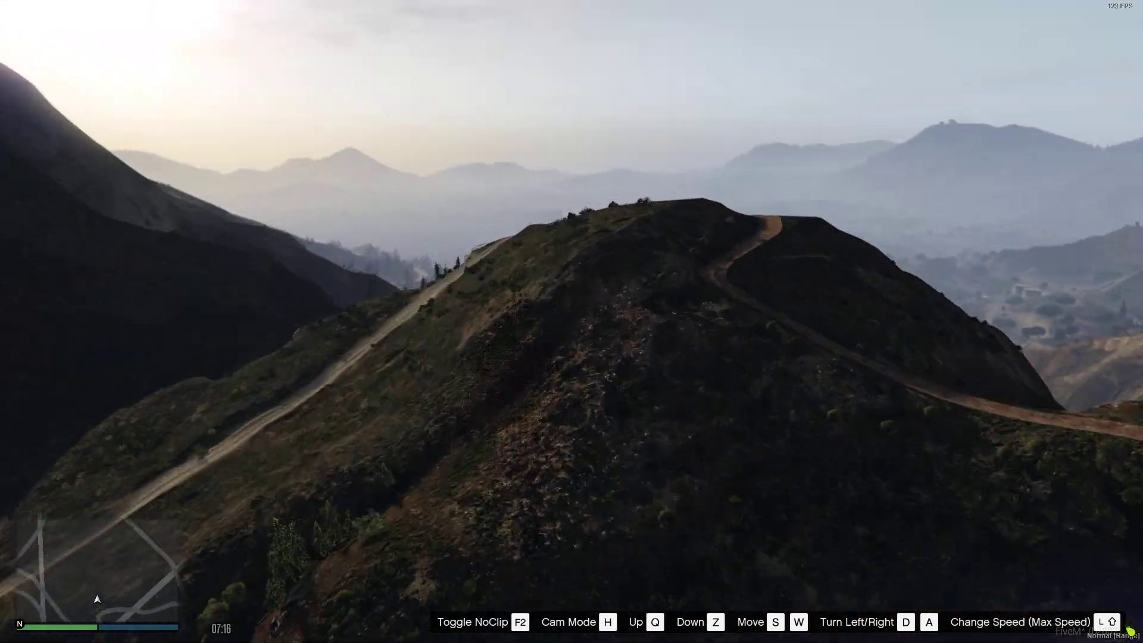
- Fly across the Alamo Sea to the gas station market on Niland Ave in Sandy Shores and turn off NoClip
{"action": "key", "text": "w"}
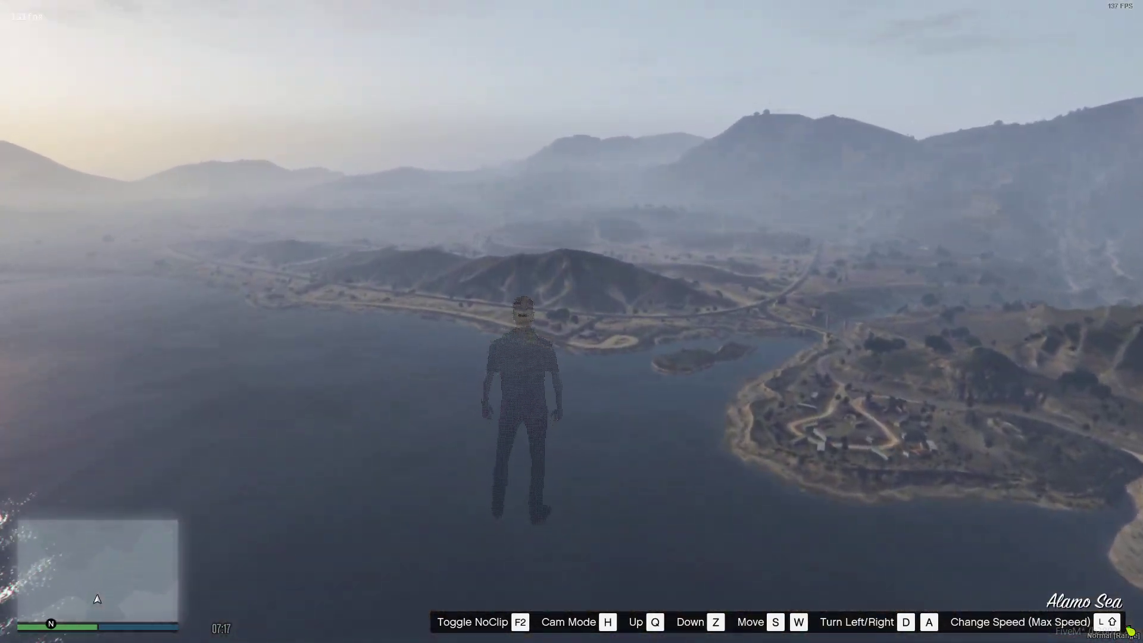
{"action": "key", "text": "w"}
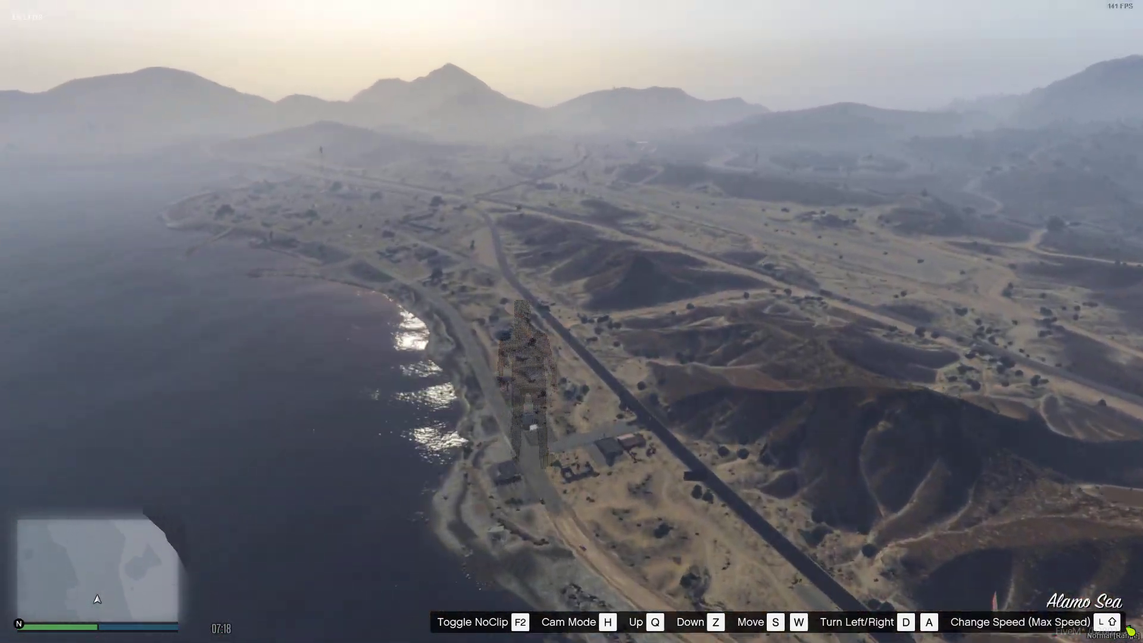
{"action": "key", "text": "w"}
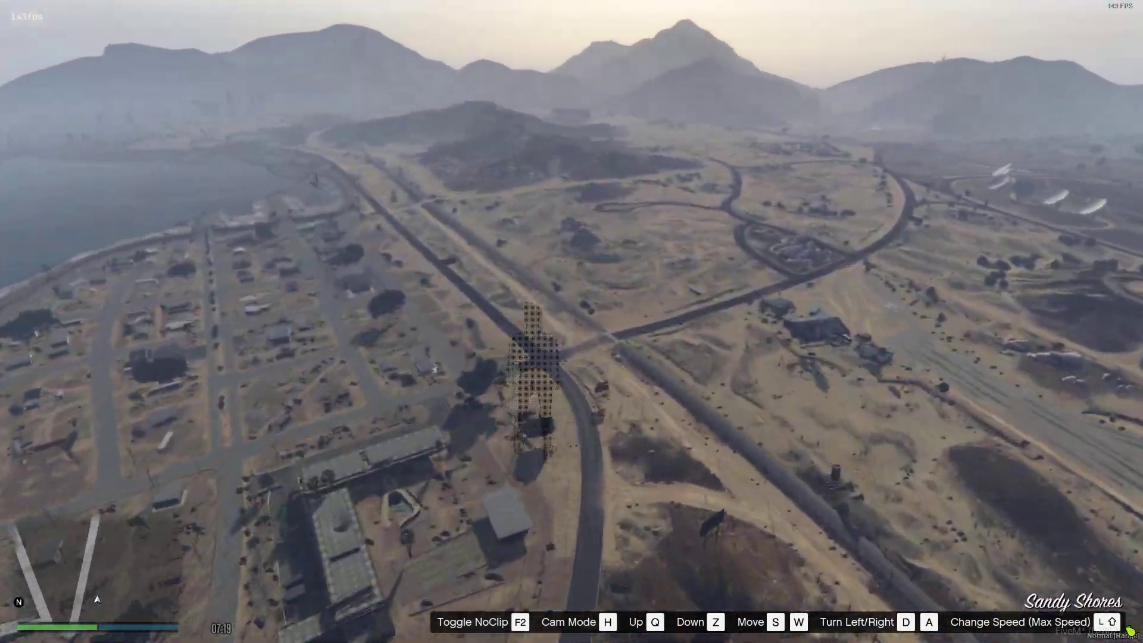
{"action": "key", "text": "z"}
{"action": "key", "text": "w"}
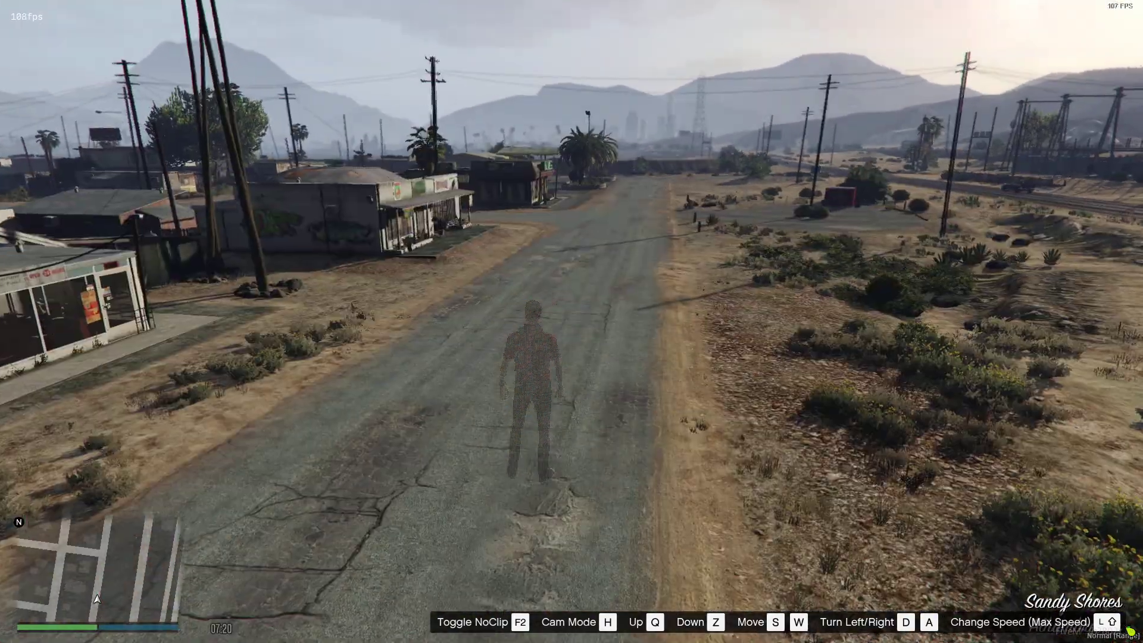
{"action": "key", "text": "F2"}
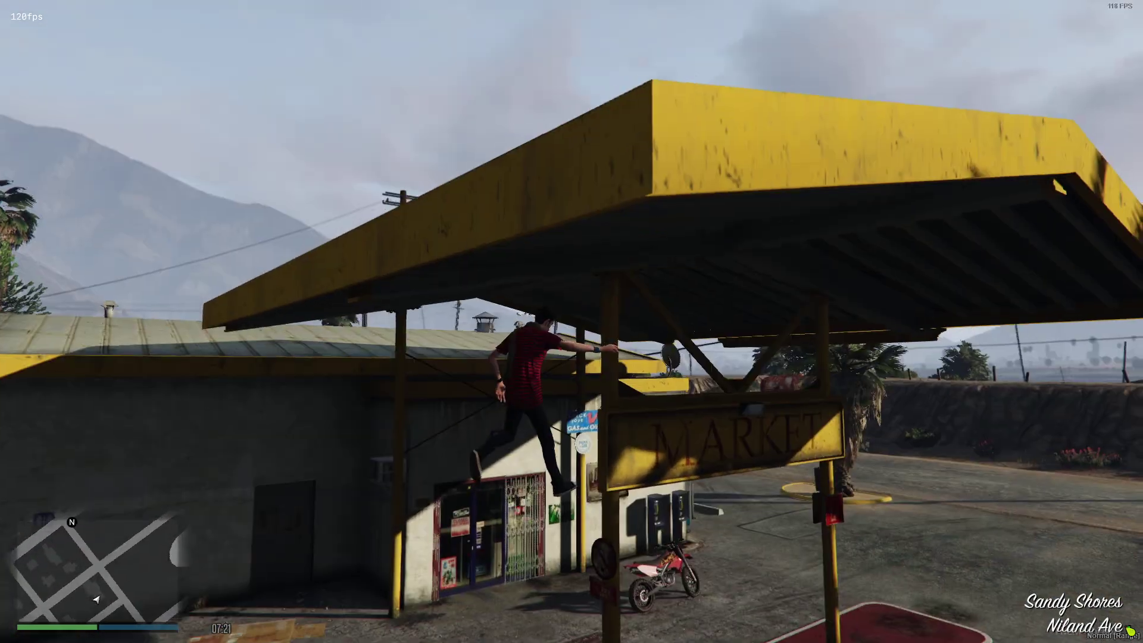
- Walk around the Sandy Shores gas station and inspect the pump island and storefront for the removed props
{"action": "key", "text": "w"}
{"action": "key", "text": "w"}
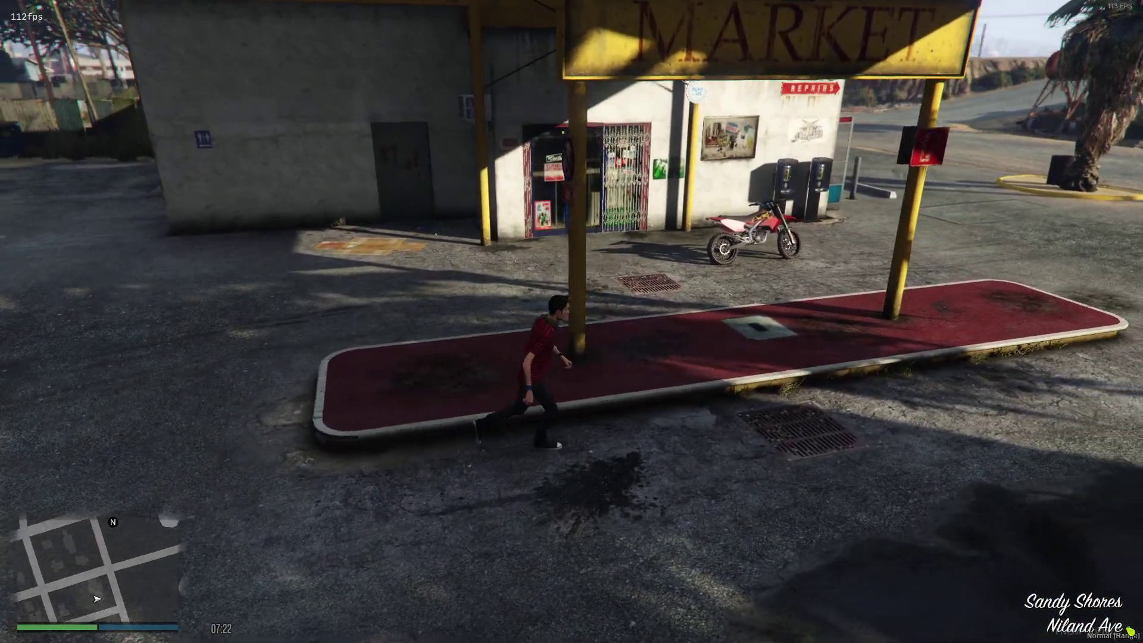
{"action": "key", "text": "s"}
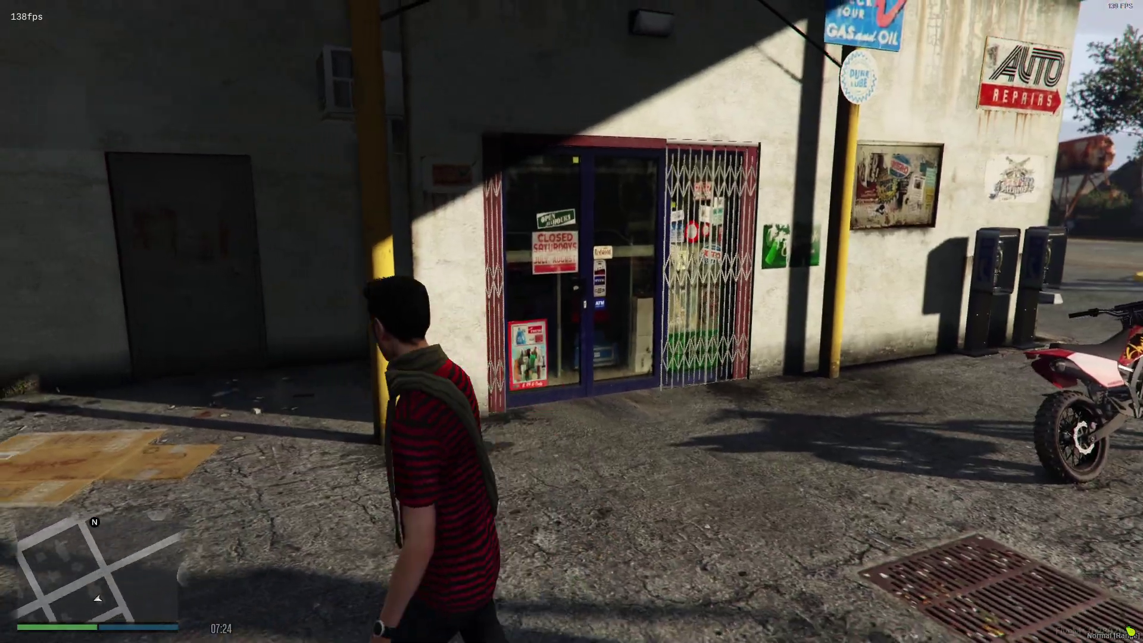
{"action": "key", "text": "w"}
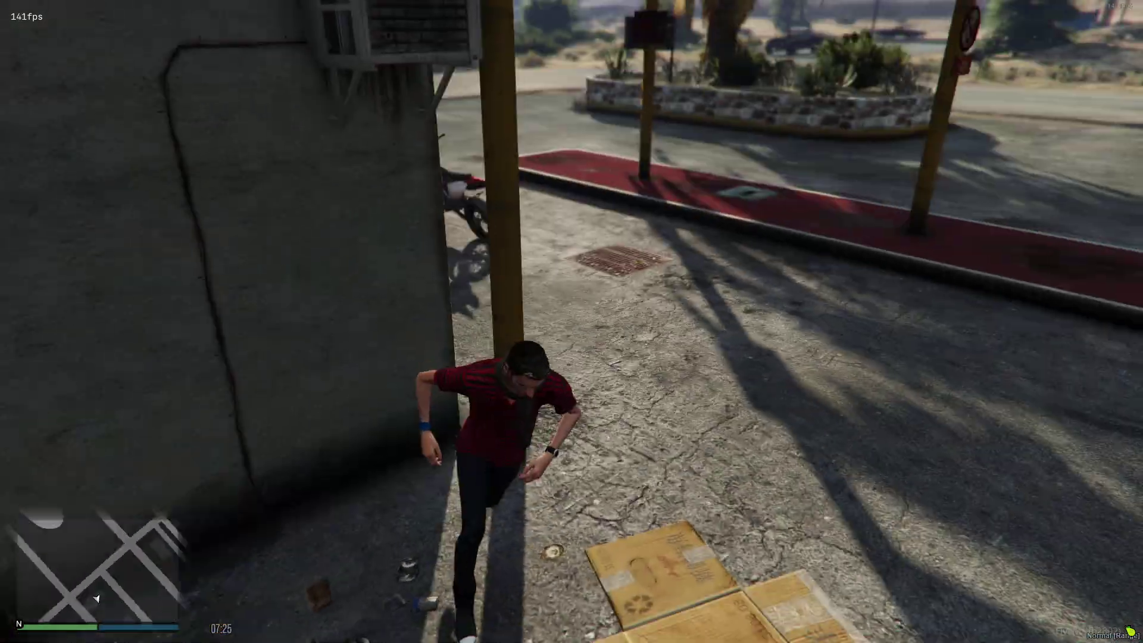
{"action": "key", "text": "w"}
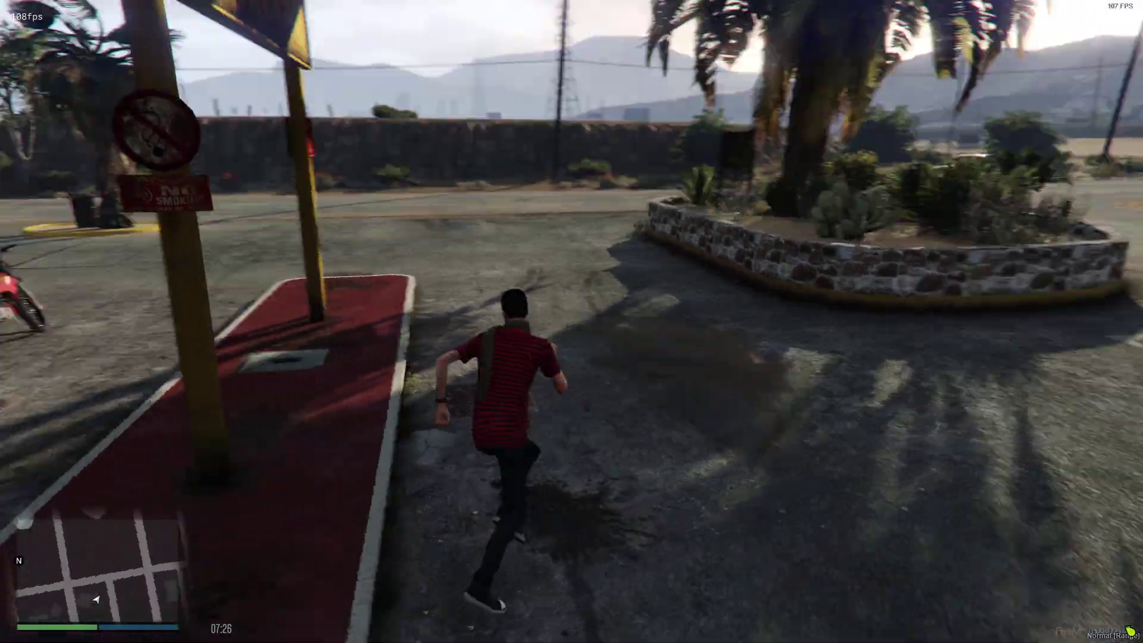
{"action": "key", "text": "w"}
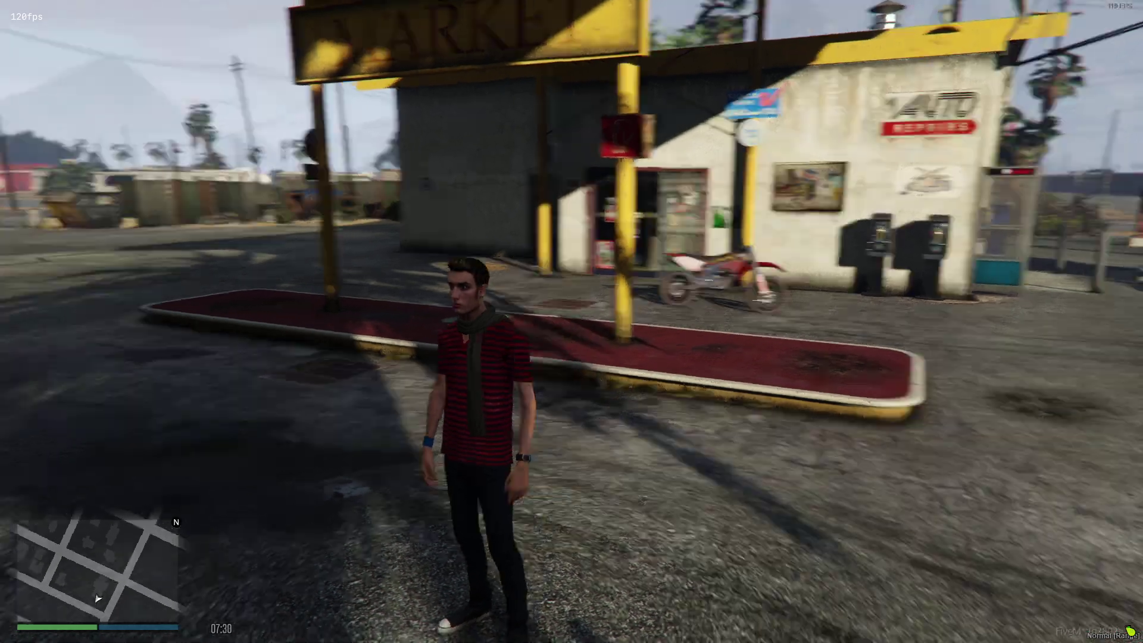
{"action": "key", "text": "w"}
{"action": "key", "text": "a"}
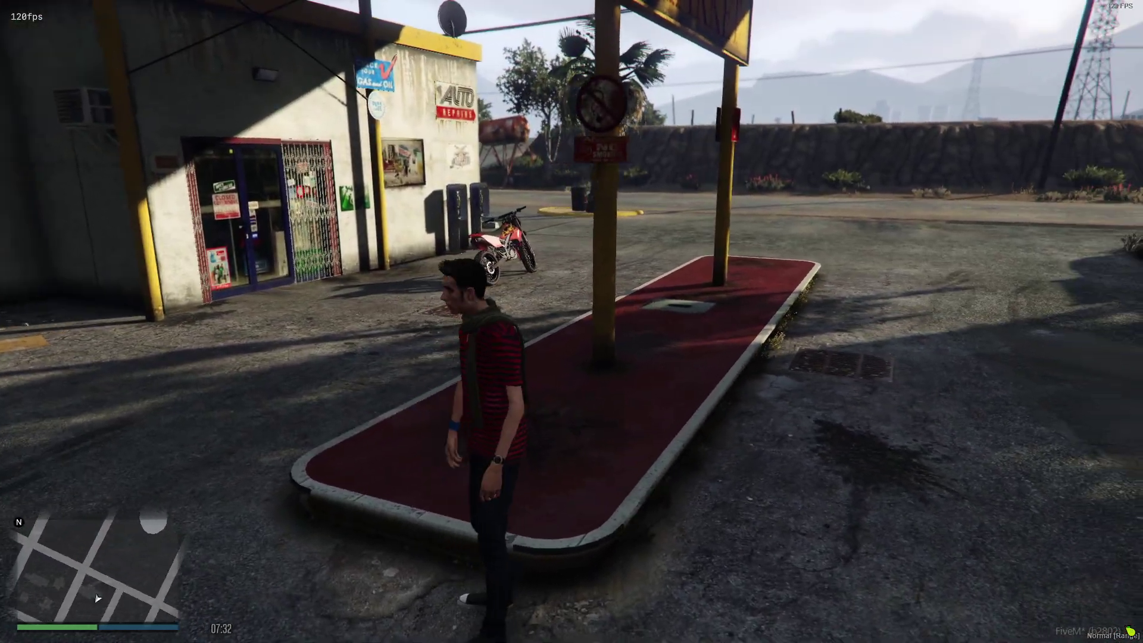
{"action": "key", "text": "w"}
{"action": "key", "text": "d"}
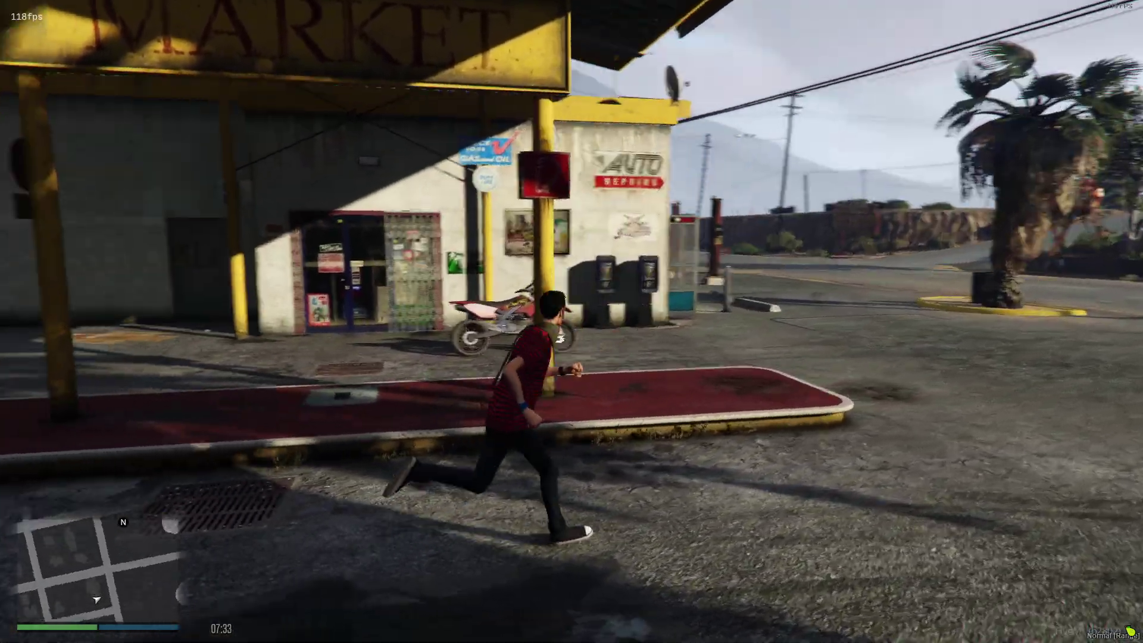